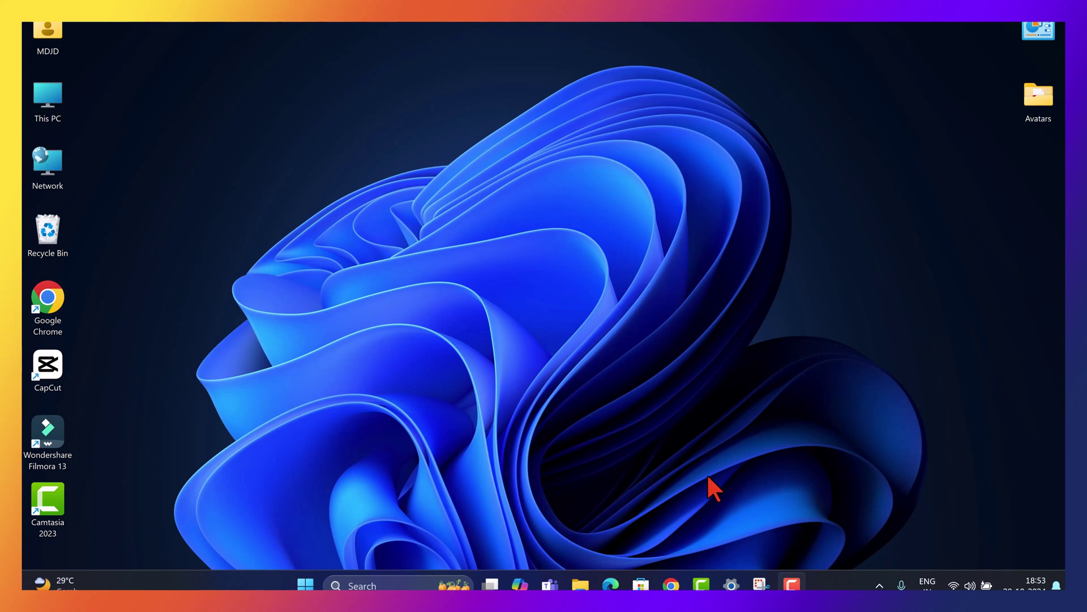
Step: Close Settings from its taskbar preview and bring up the quick-link menu listing Disk Management
left_click(819, 412)
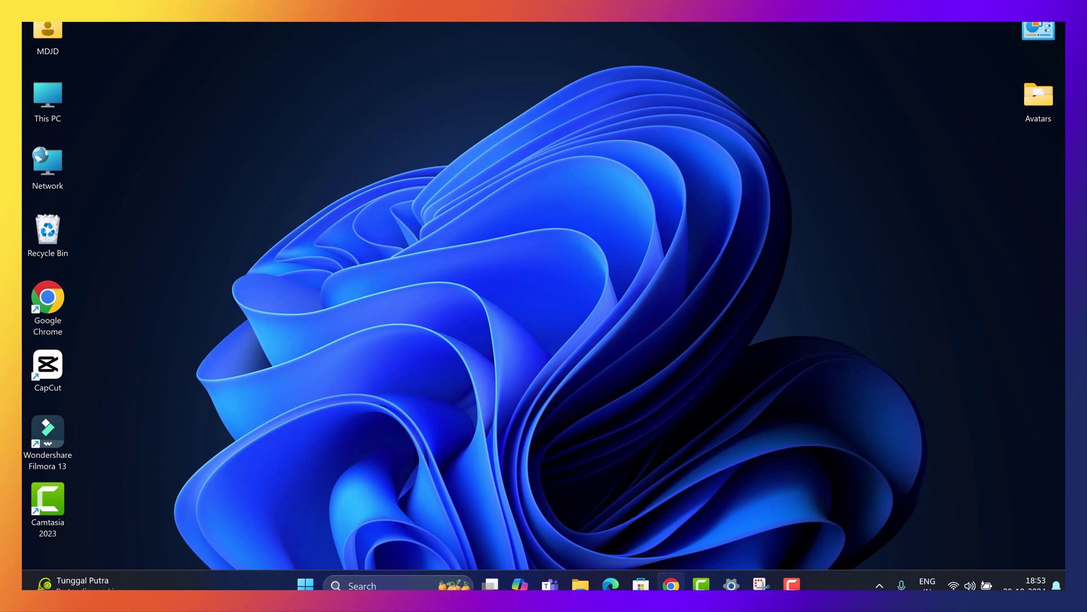
mouse_move(731, 584)
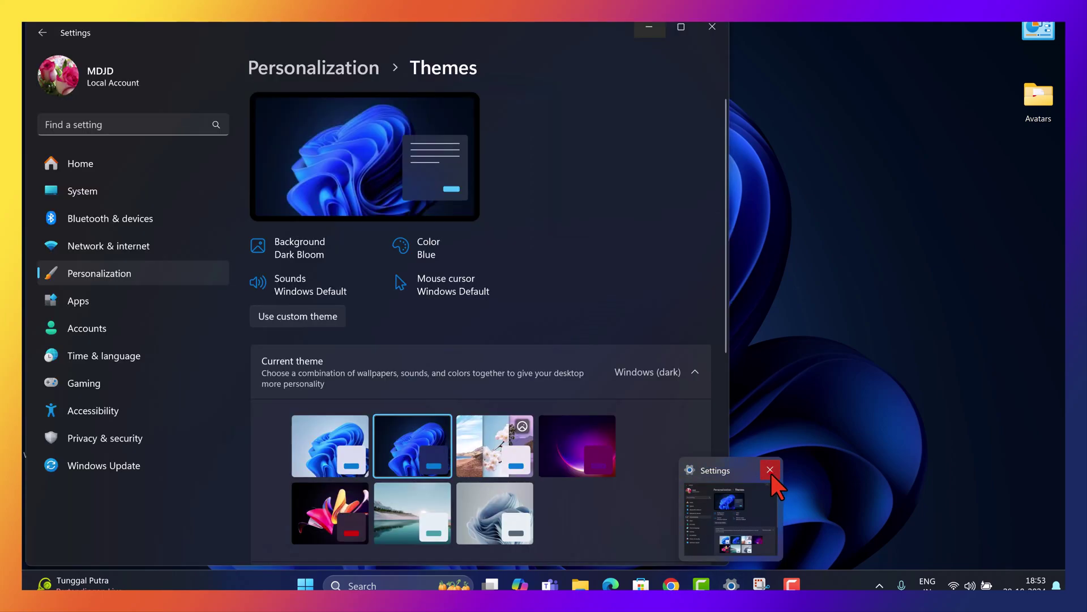
left_click(770, 470)
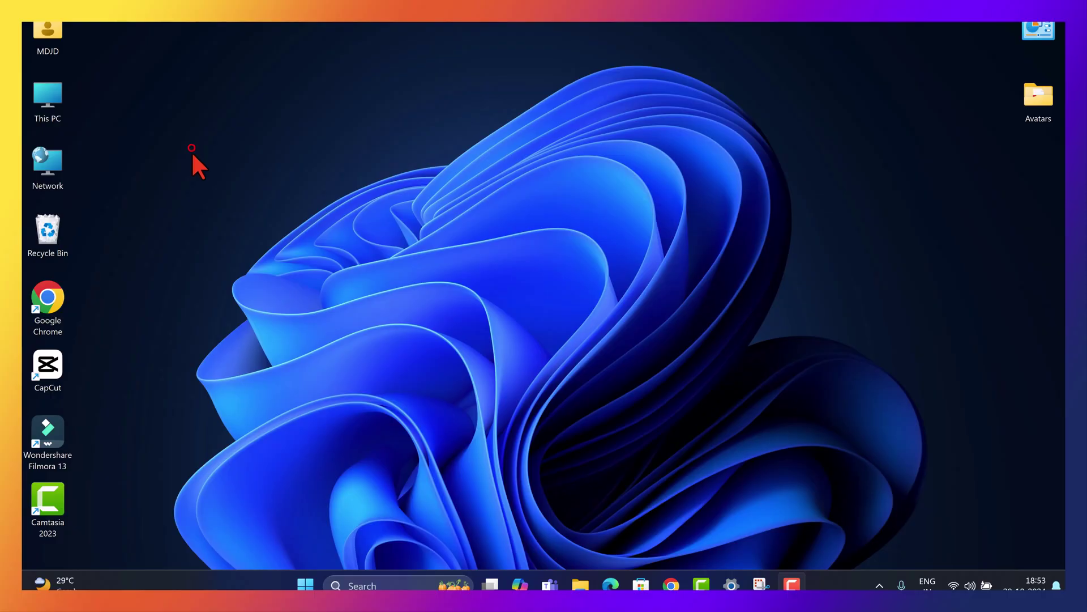
left_click(191, 148)
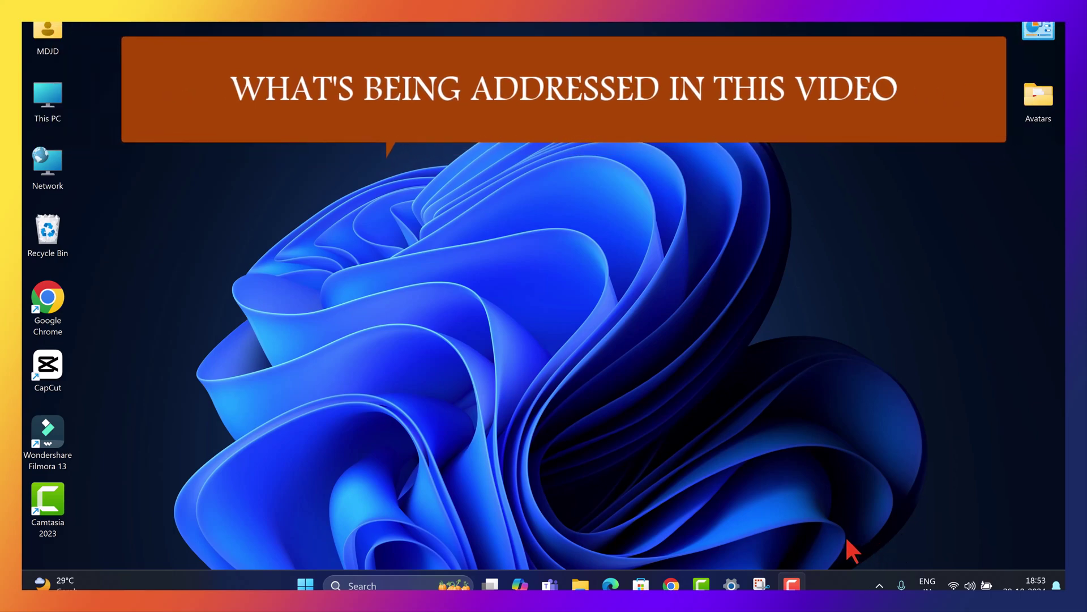
left_click(193, 150)
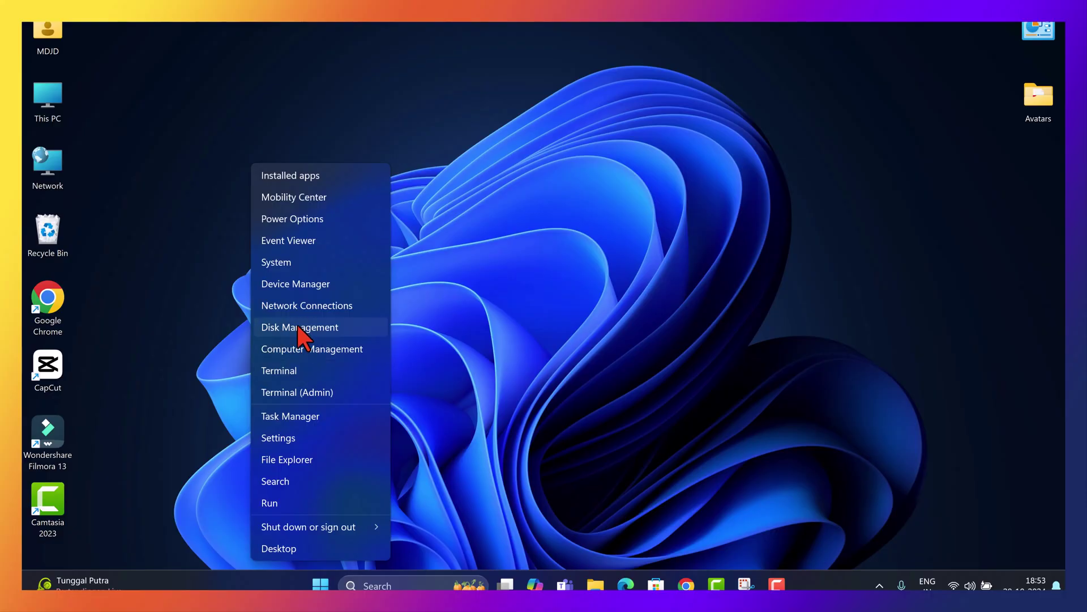
Step: Open Disk Management and maximize it to show Disk 0's C:, D:, E: and recovery partitions
left_click(311, 330)
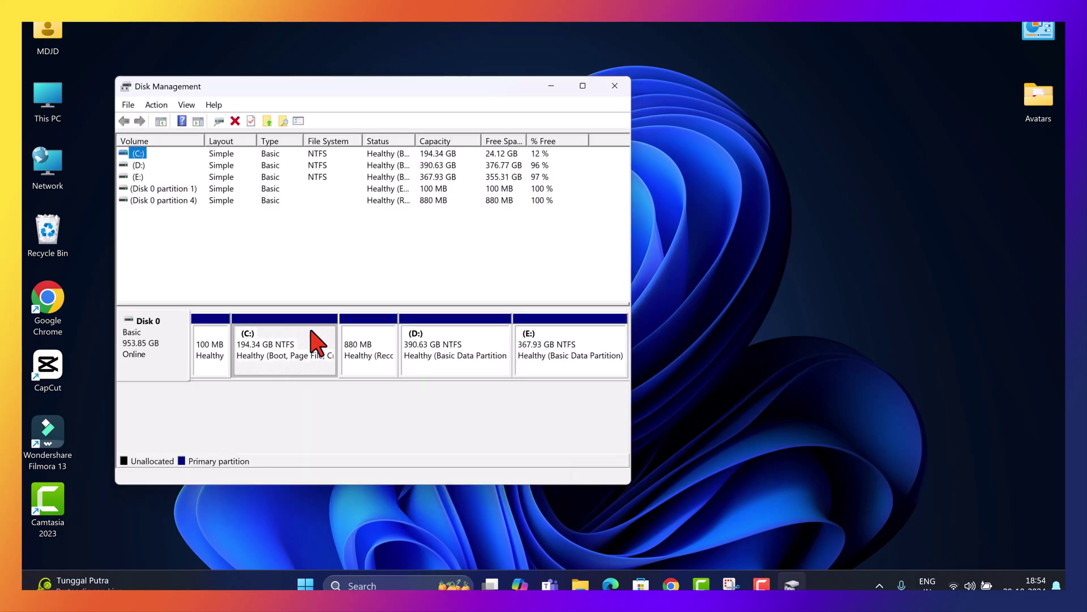
left_click_drag(630, 176, 824, 176)
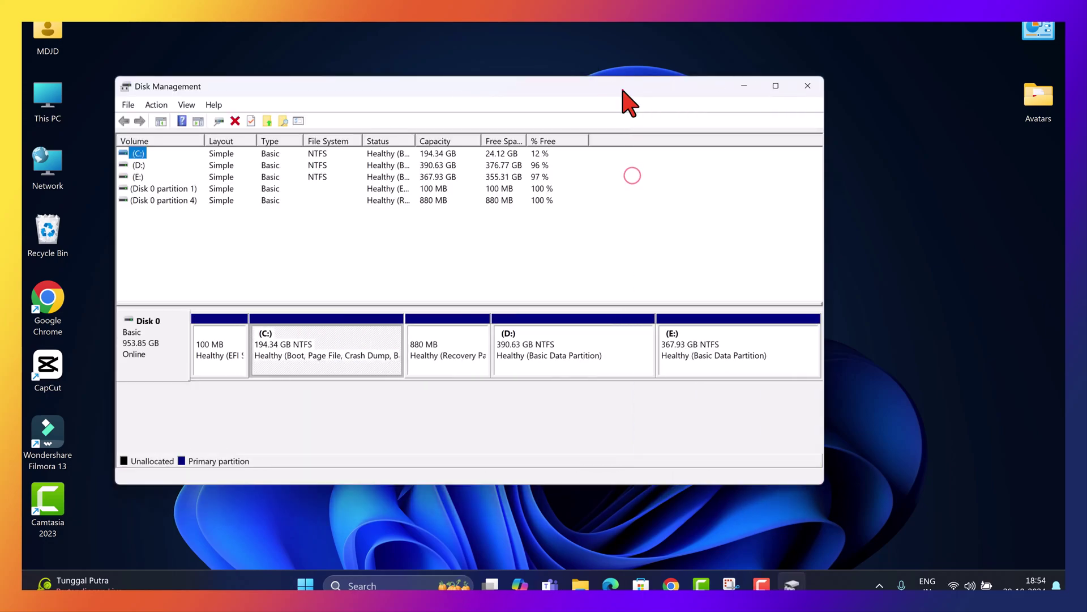
left_click_drag(622, 90, 672, 80)
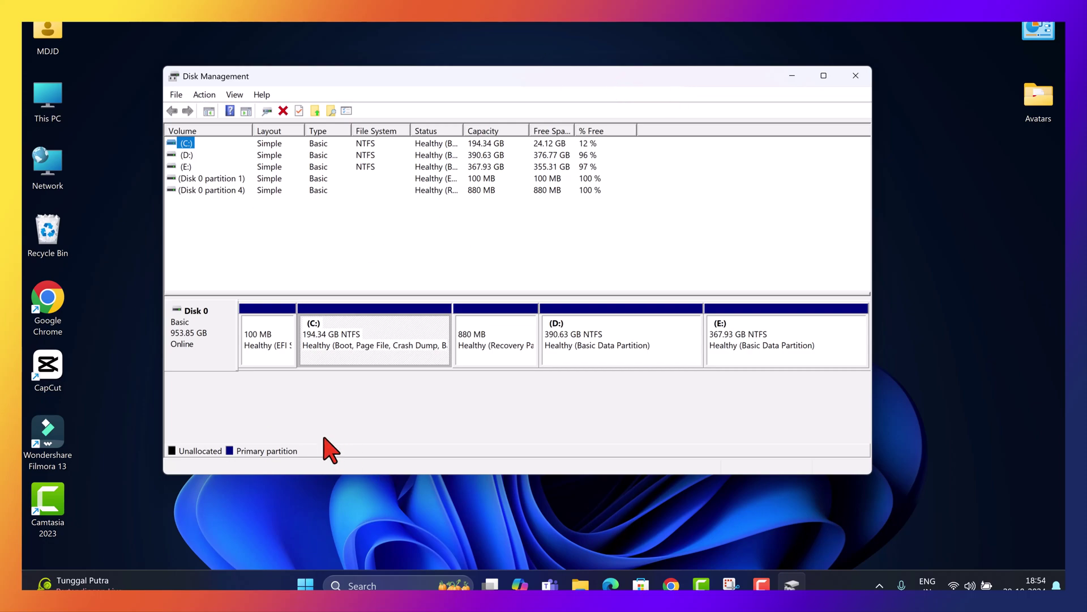
left_click(269, 171)
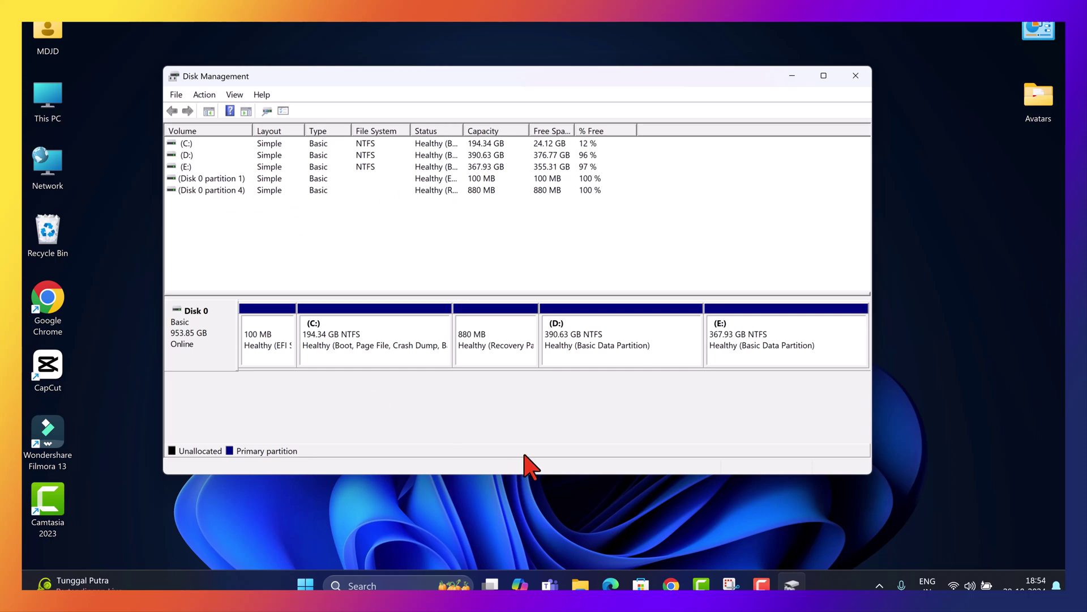
left_click(825, 75)
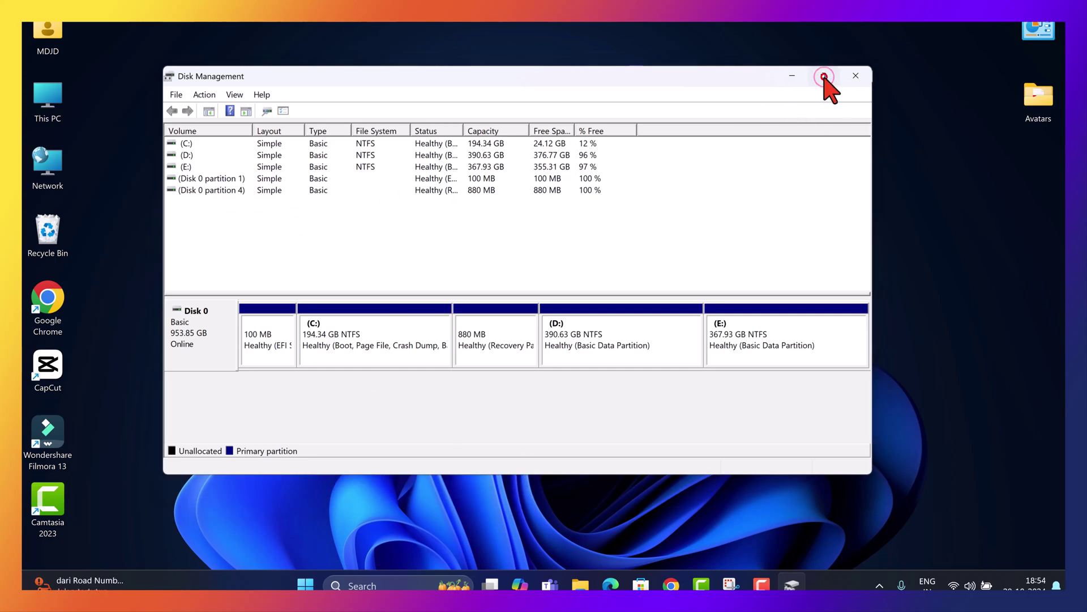
Step: Open File Explorer's This PC view to see C: with 24.0 GB free of 194 GB
key("super+e")
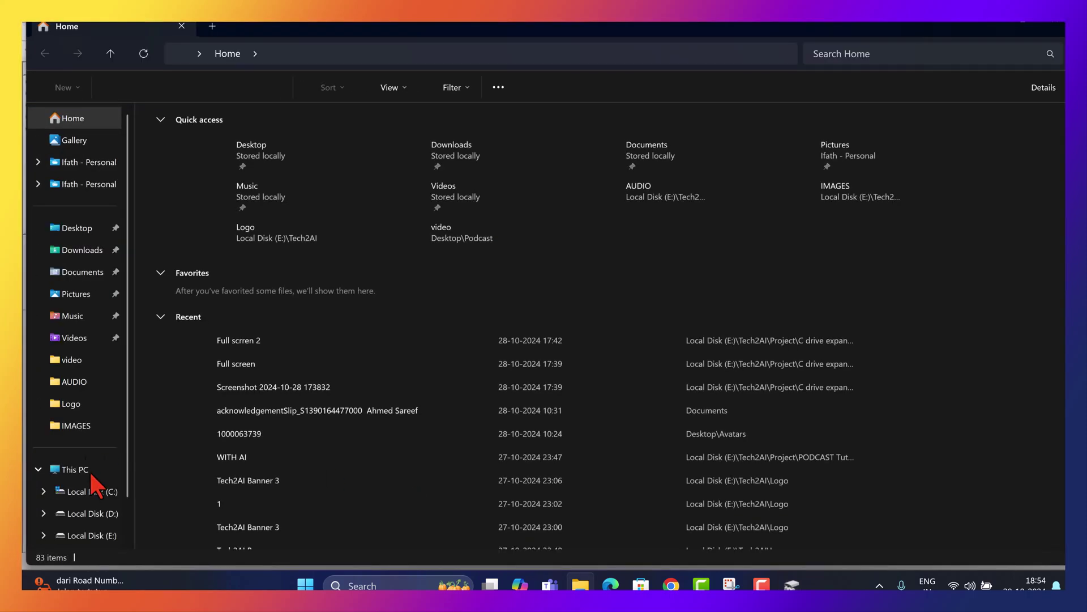
left_click(81, 471)
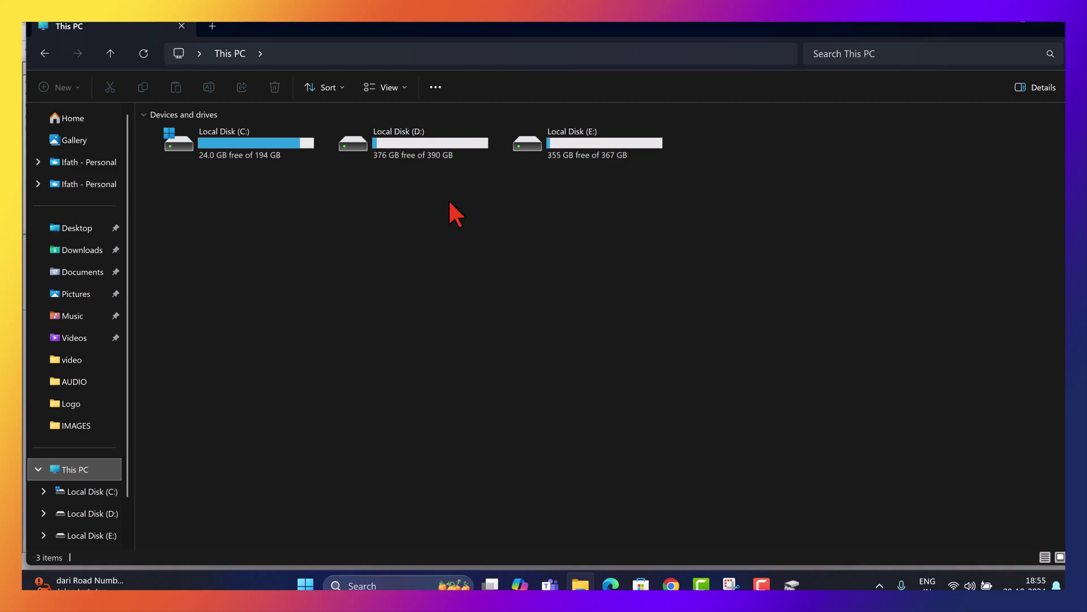
Step: Back in Disk Management, check that Extend Volume is greyed out for the C: partition
left_click(995, 29)
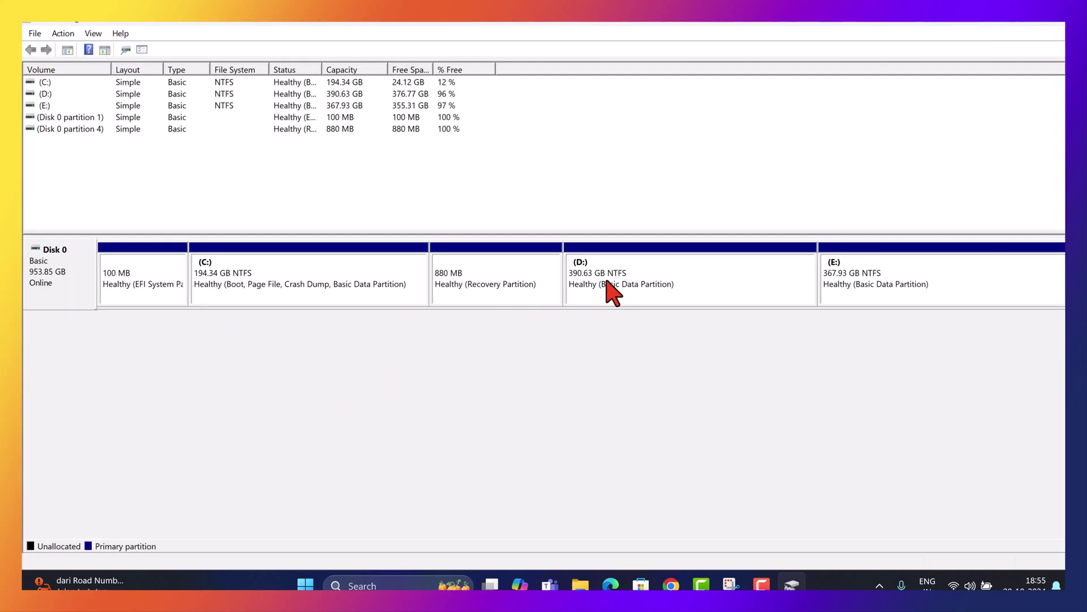
left_click(306, 273)
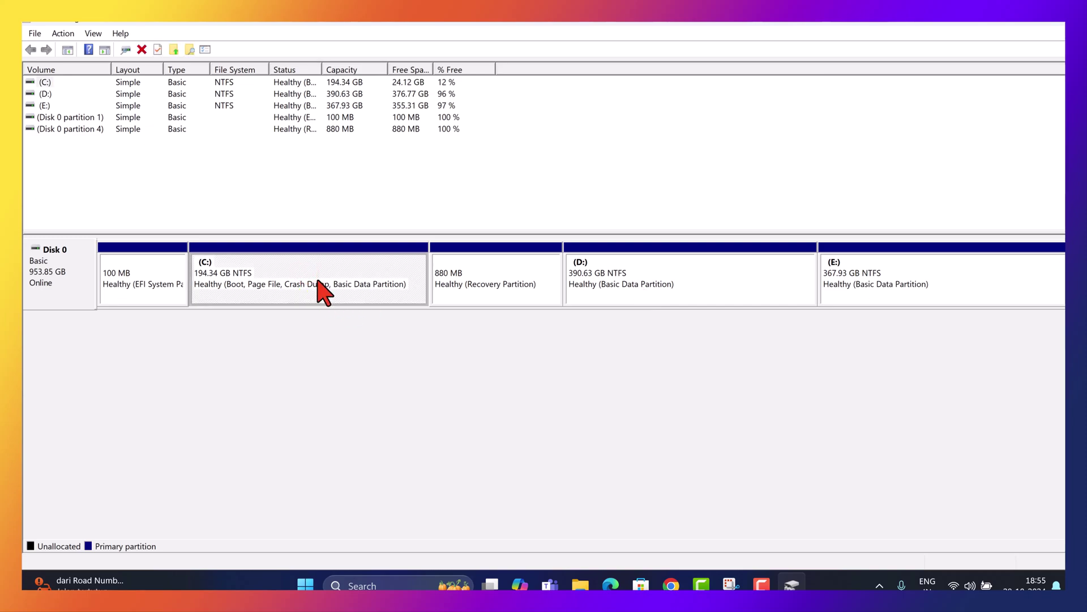
right_click(319, 281)
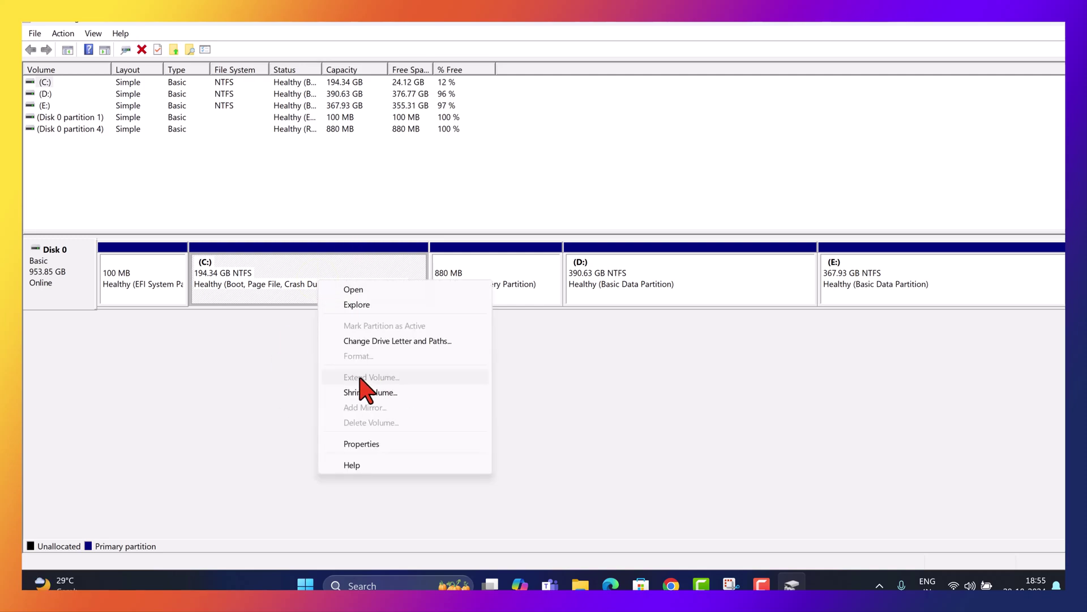
left_click(281, 392)
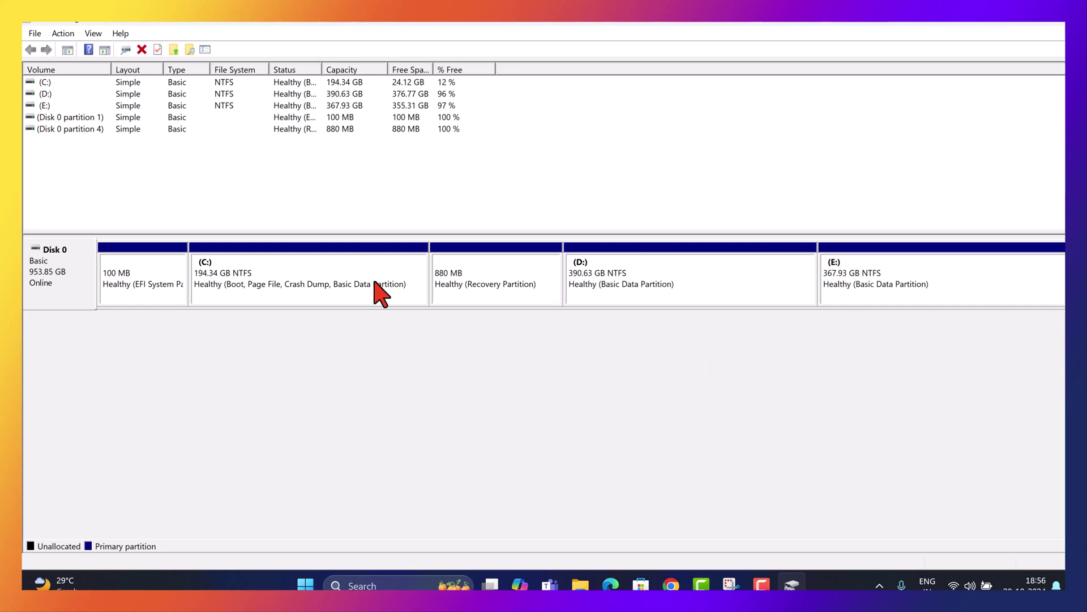
left_click(707, 288)
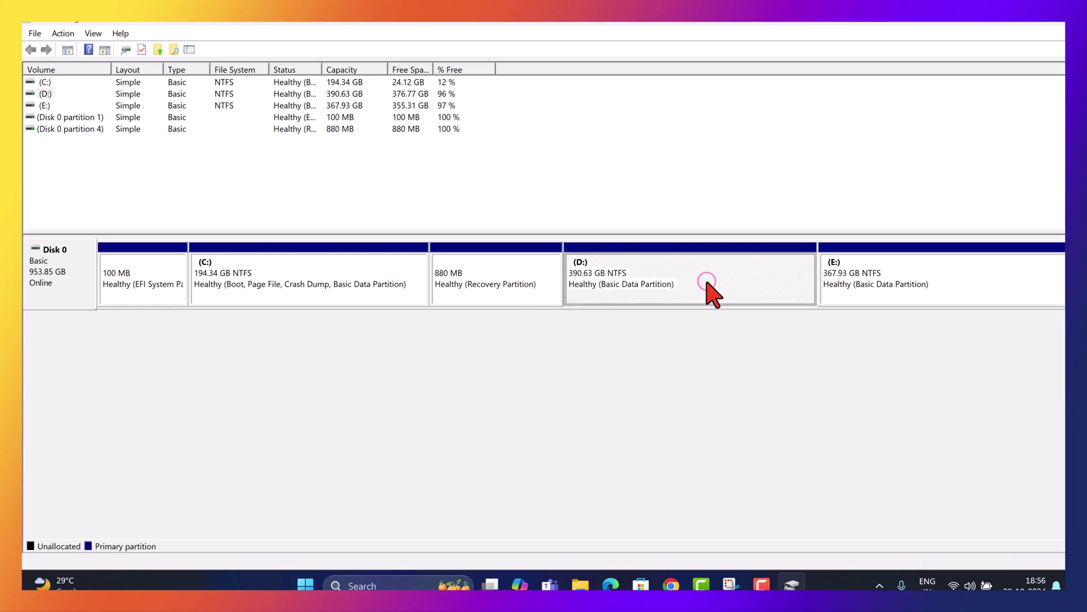
left_click(716, 281)
right_click(720, 281)
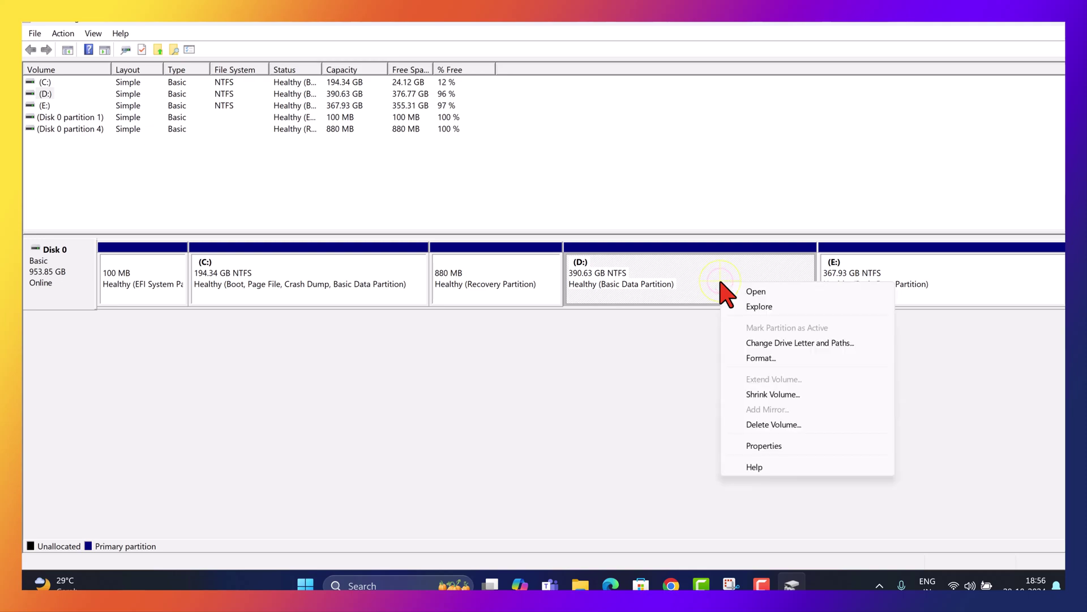
left_click(657, 395)
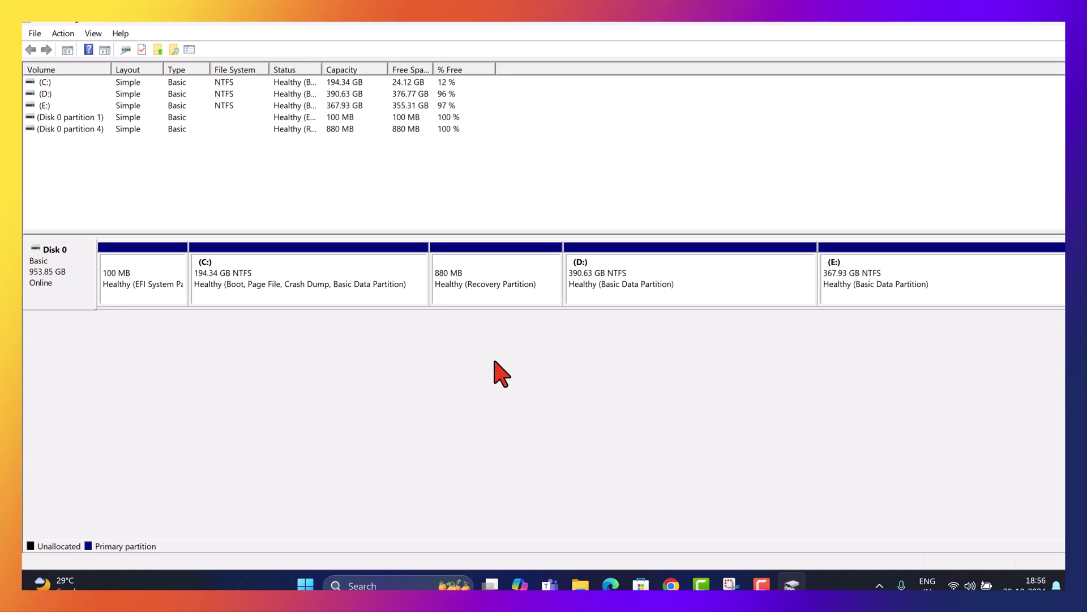
left_click(898, 552)
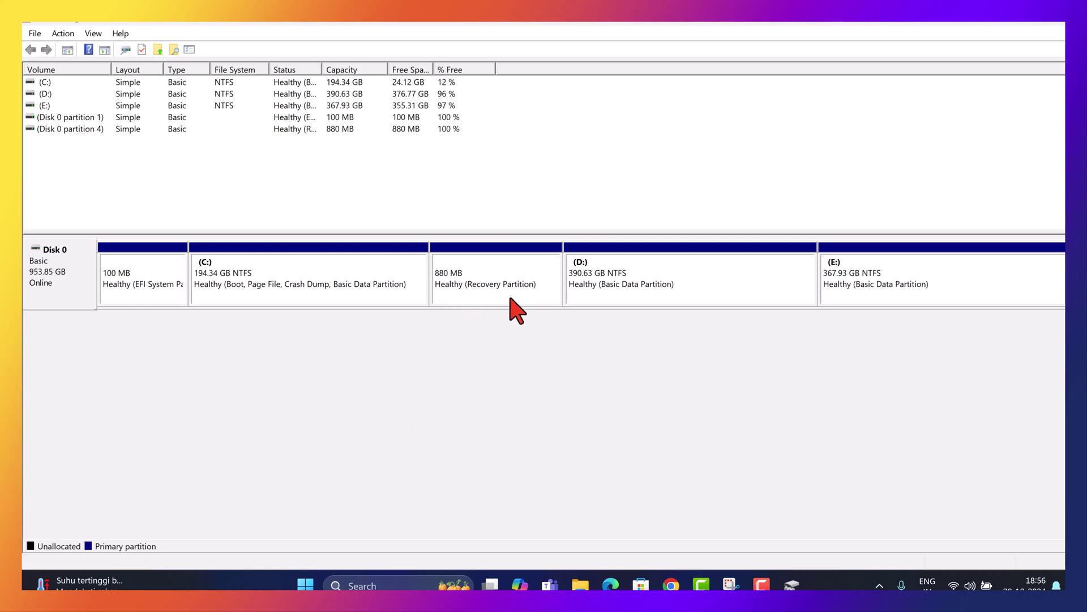
left_click(496, 278)
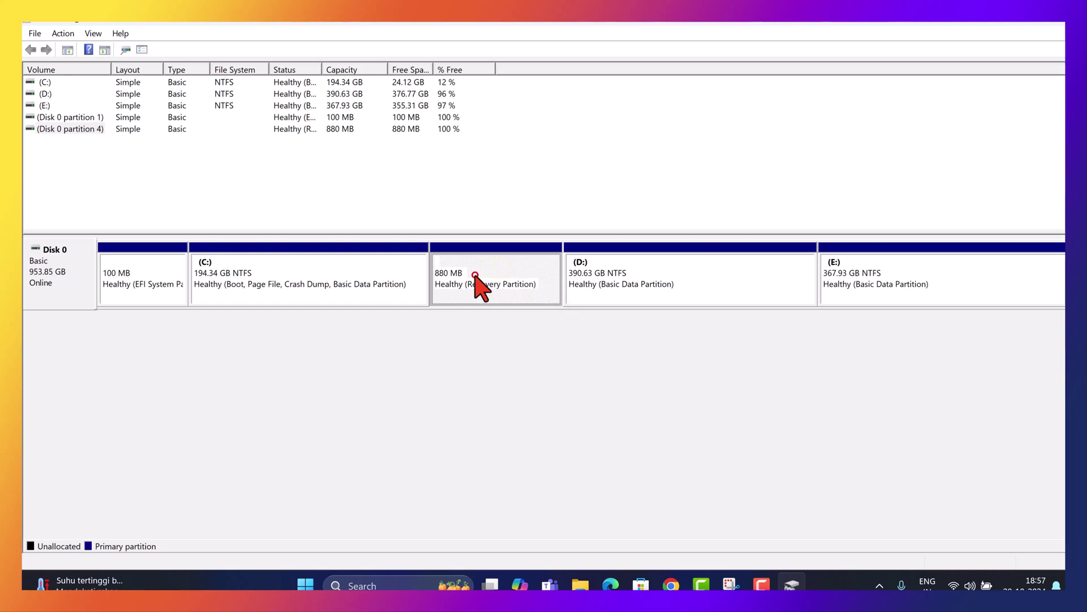
right_click(477, 277)
left_click(497, 271)
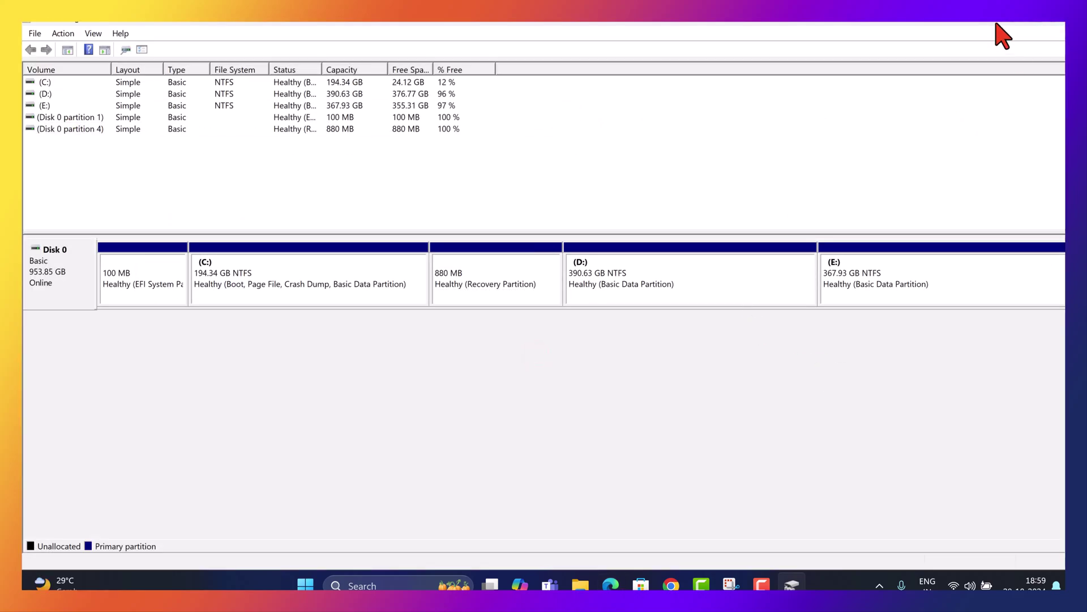
Step: Close Disk Management and run Command Prompt as administrator by searching for cmd
left_click(996, 25)
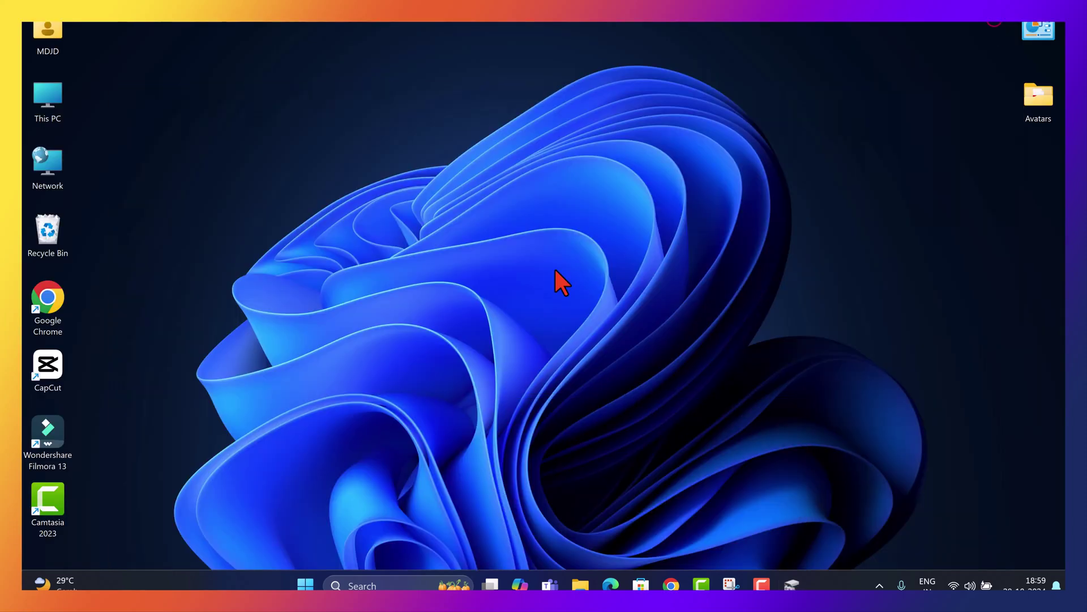
left_click(306, 586)
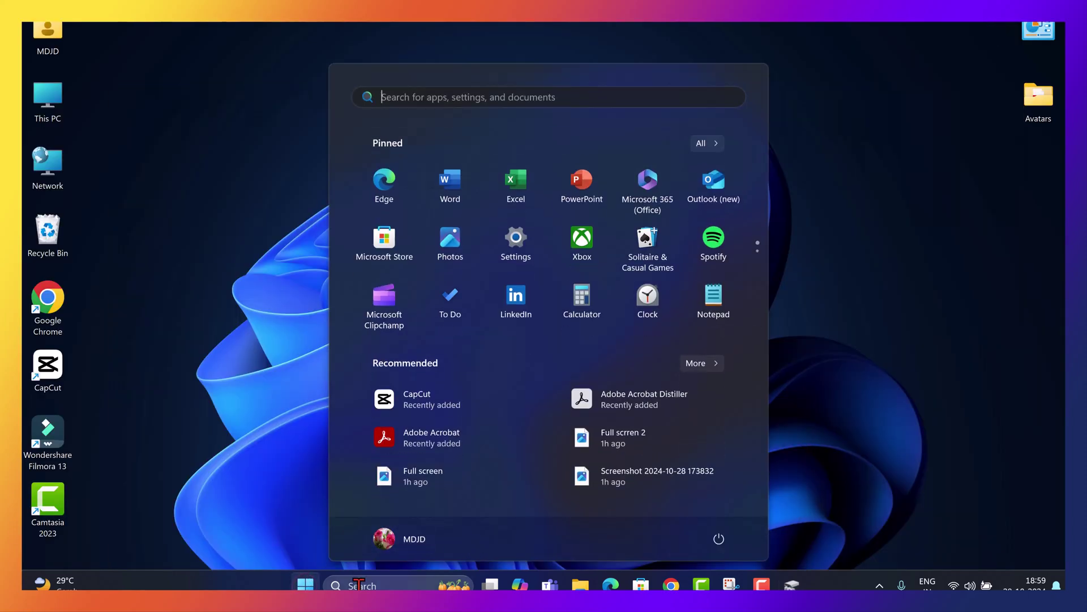
left_click(358, 585)
type("cmd")
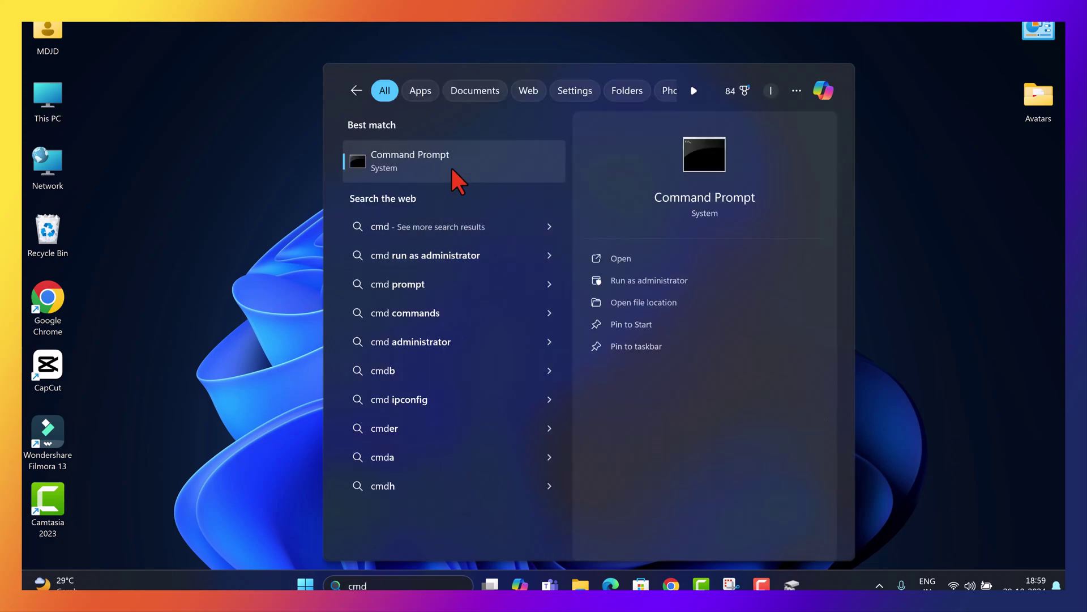
left_click(666, 285)
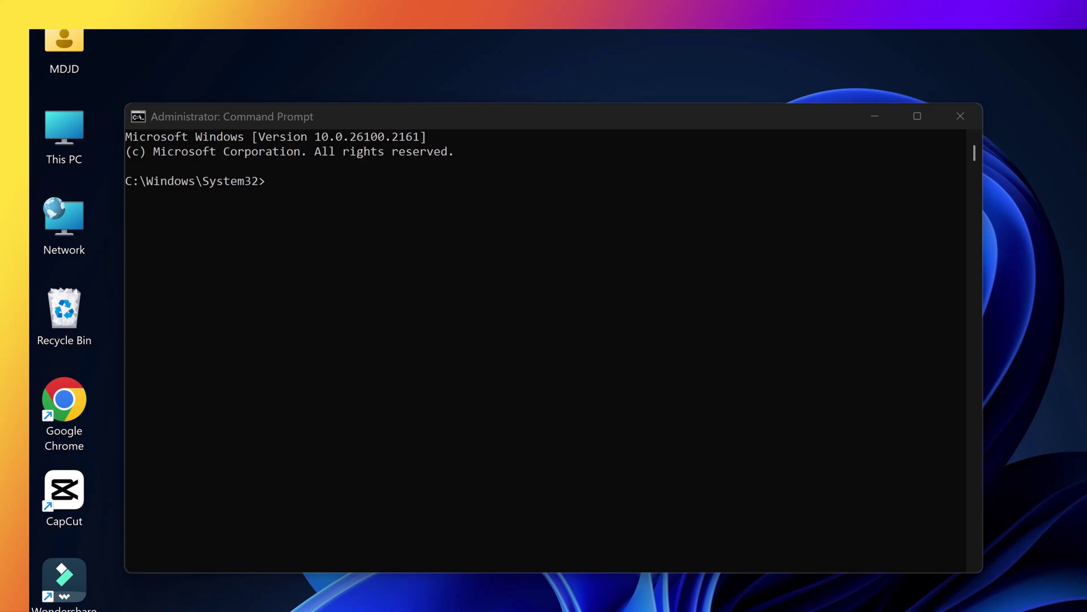
Step: Start diskpart and list all volumes
left_click(300, 183)
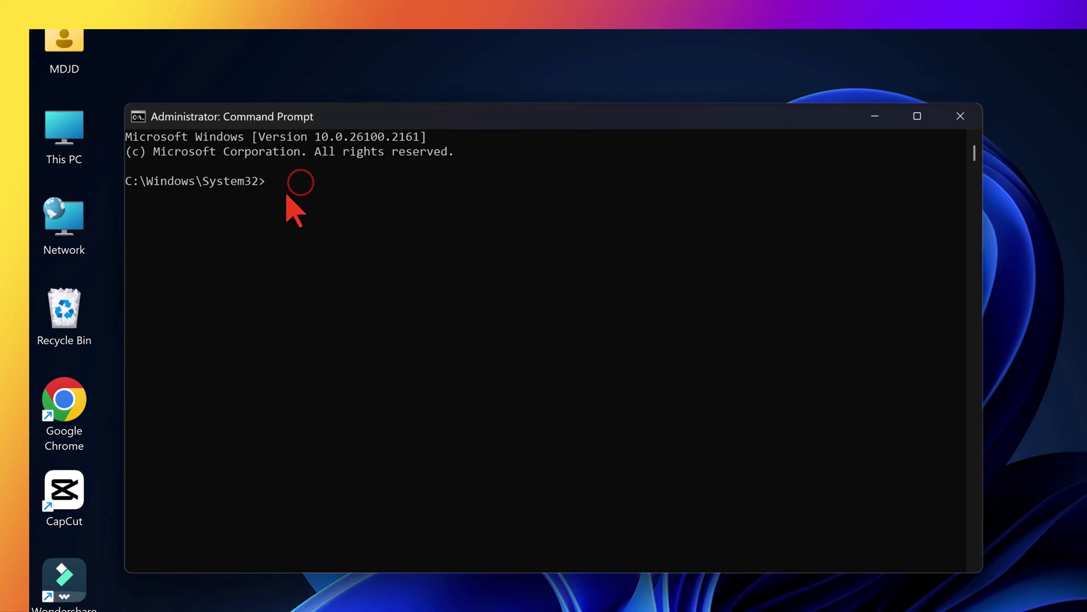
type("diskpart")
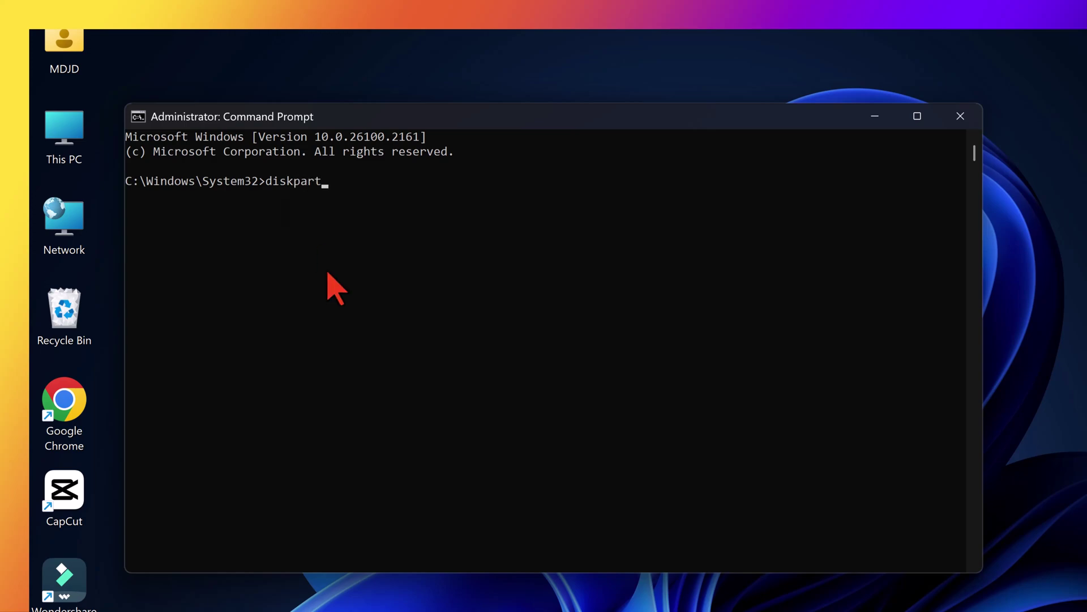
key("Return")
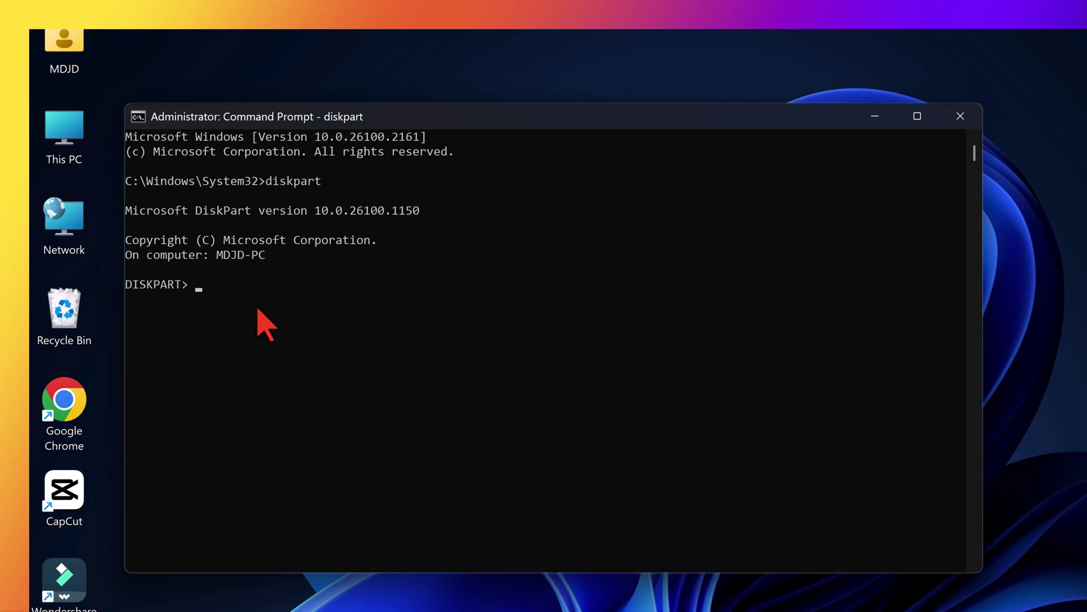
type("list volume")
key("Return")
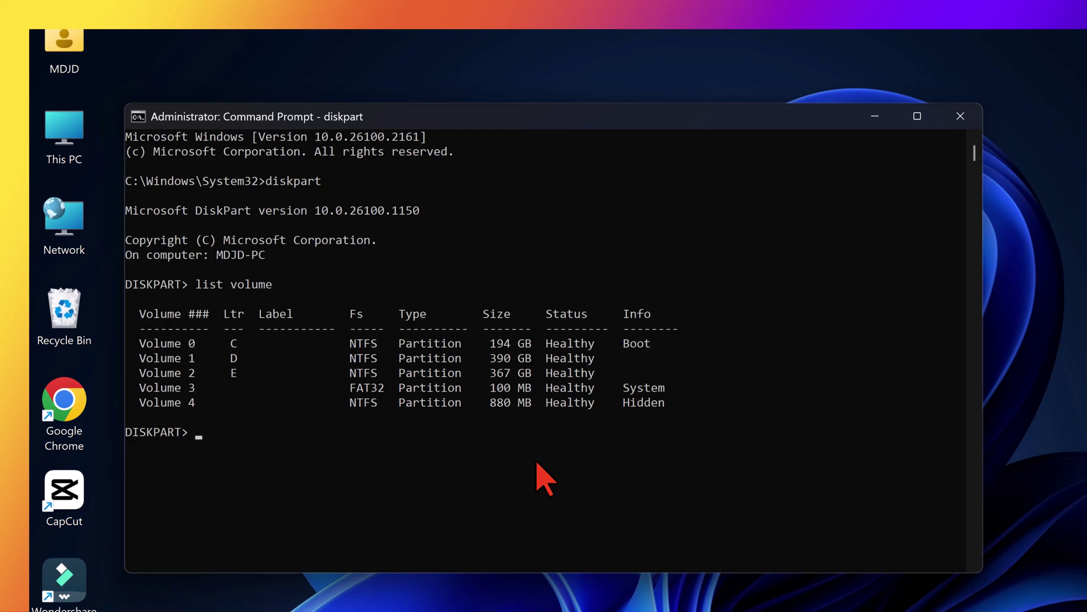
Step: Select volume 4, the hidden 880 MB recovery volume, and assign it letter R
type("select volume 4")
key("Return")
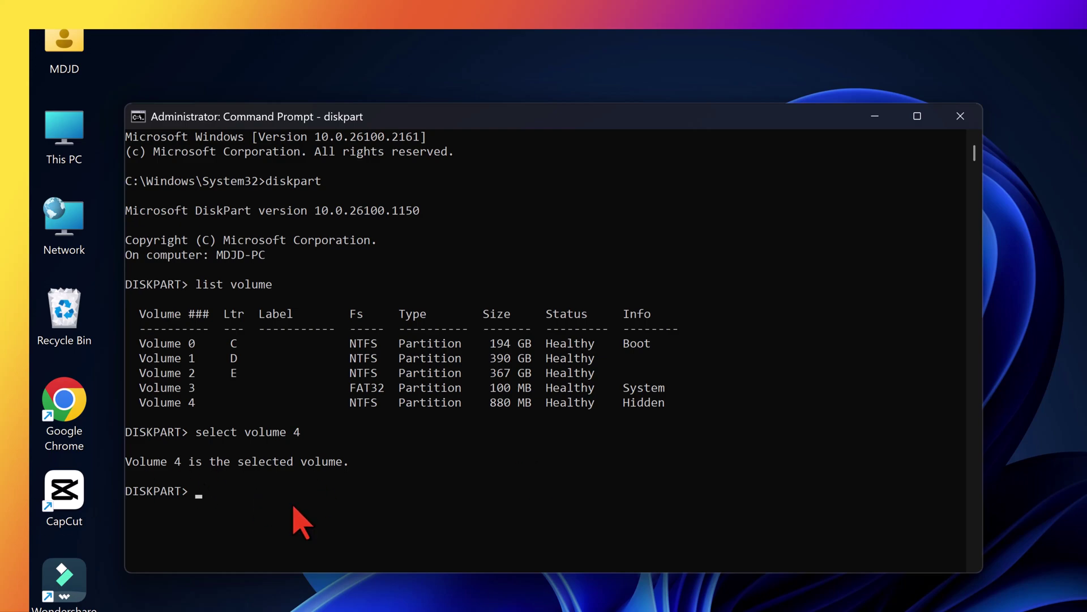
type("assign letter=R")
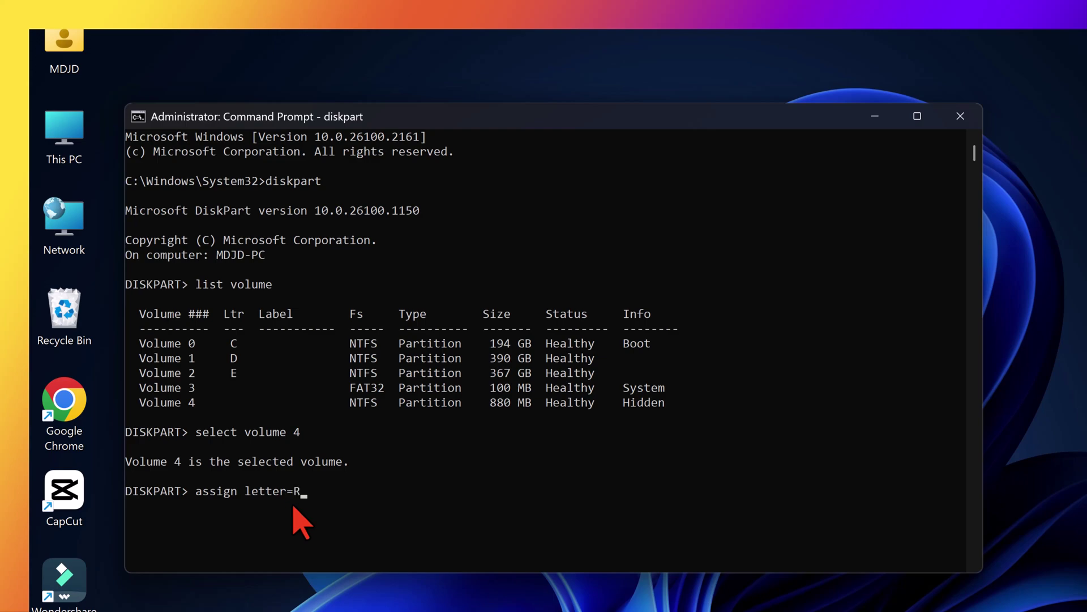
key("Return")
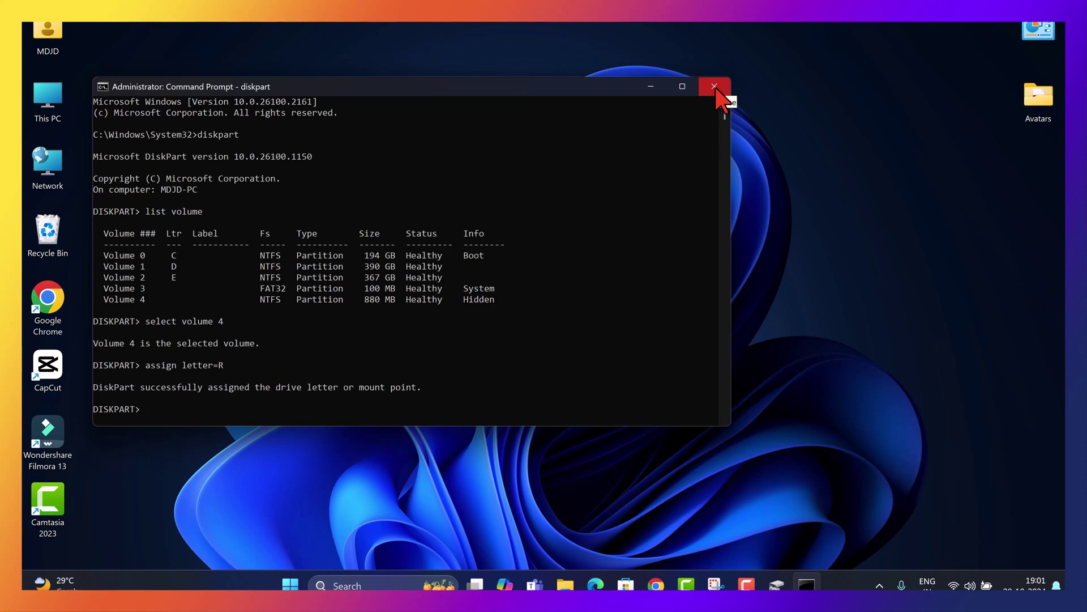
Step: Close Command Prompt and reopen Disk Management full-screen from the Win+X menu
left_click(714, 87)
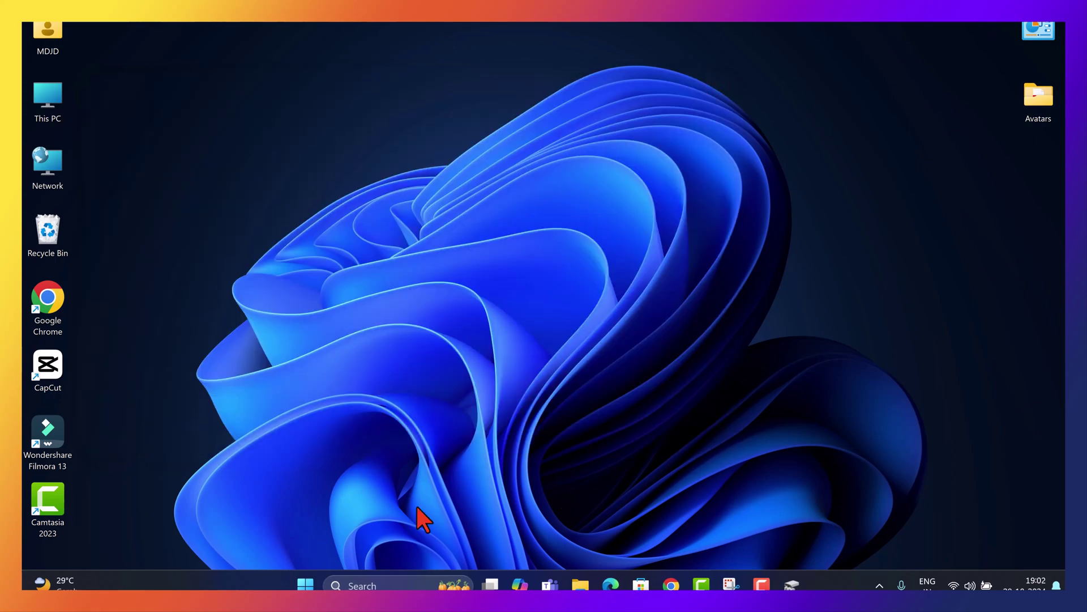
right_click(305, 584)
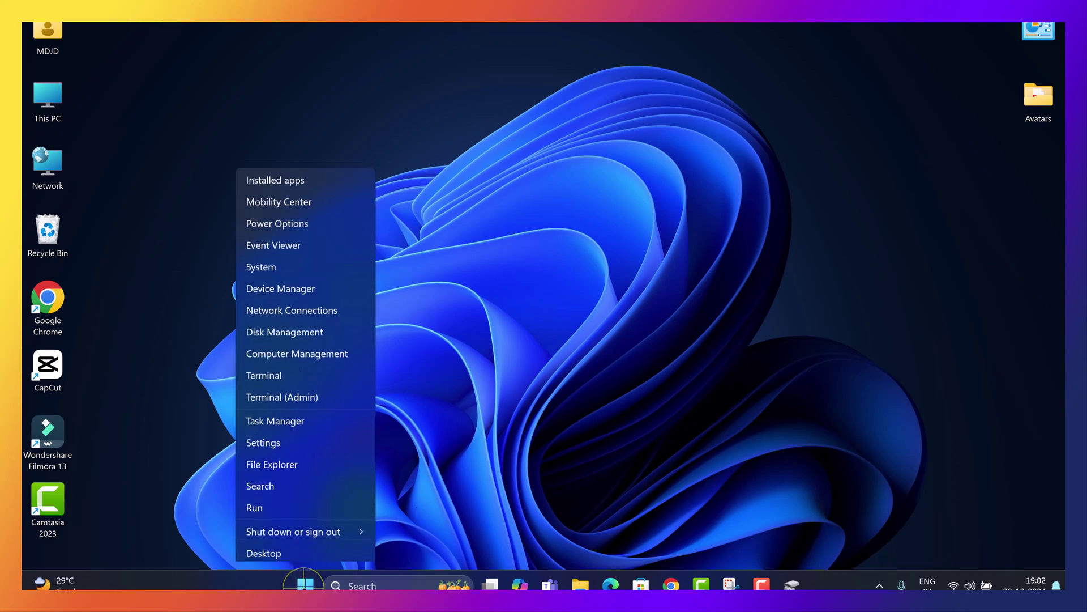
left_click(290, 327)
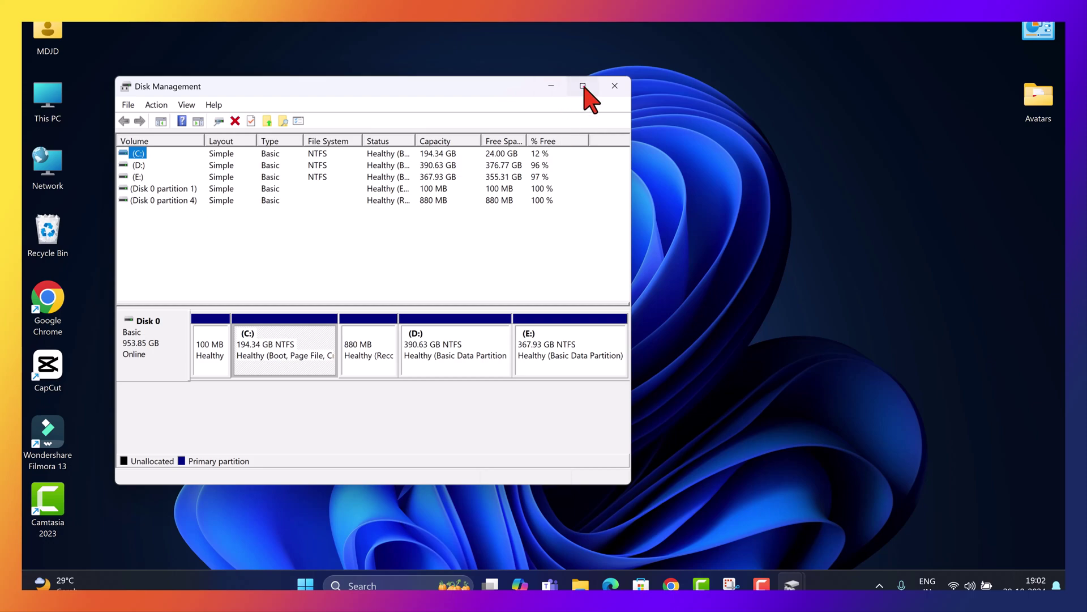
left_click(585, 88)
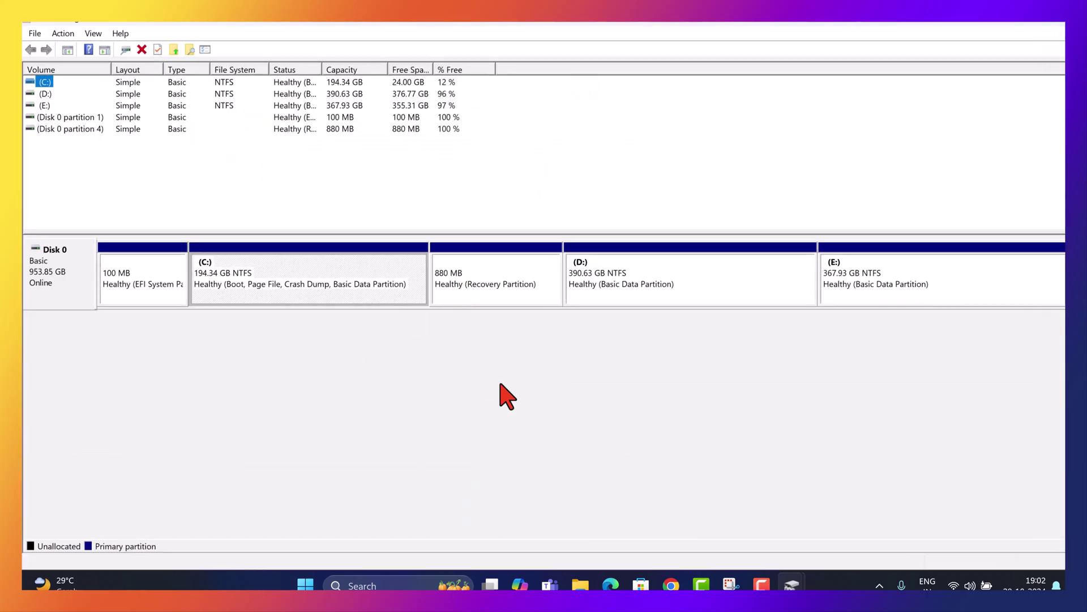
Step: Shrink the D: partition by 1000 MB
right_click(610, 288)
left_click(684, 401)
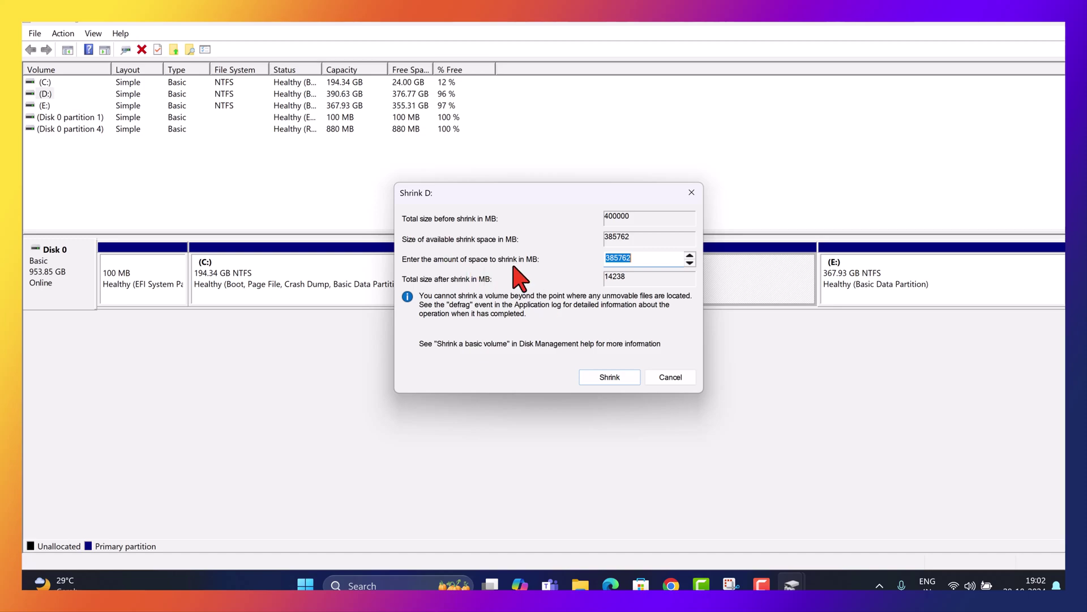
left_click(642, 261)
key("BackSpace")
key("BackSpace")
key("BackSpace")
key("BackSpace")
key("BackSpace")
key("BackSpace")
type("1000")
left_click(610, 378)
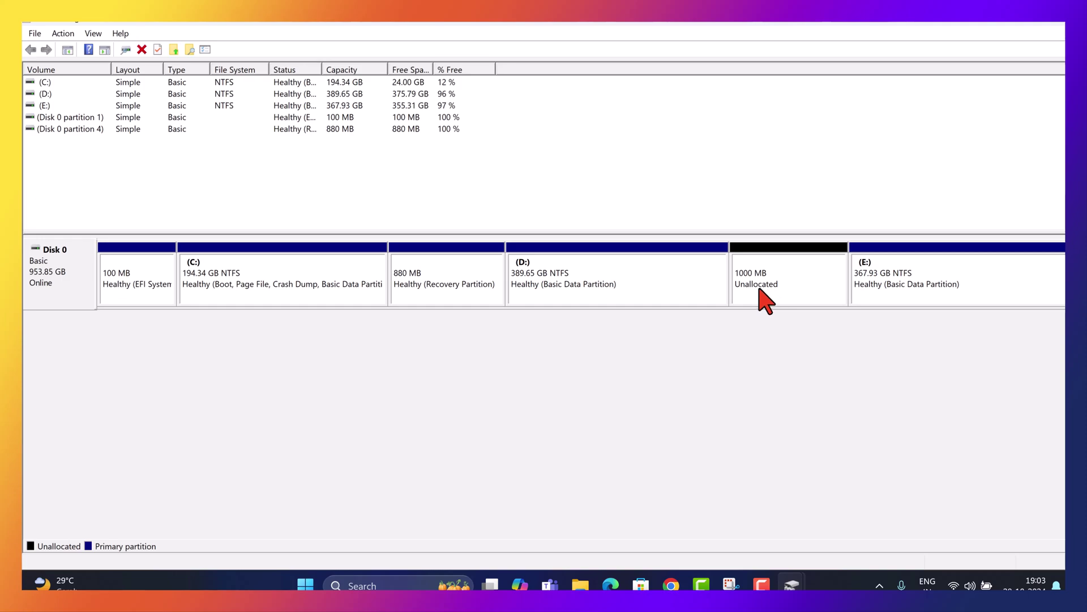
Step: Create a 999 MB NTFS simple volume with letter F in the unallocated space, quick format off
right_click(761, 290)
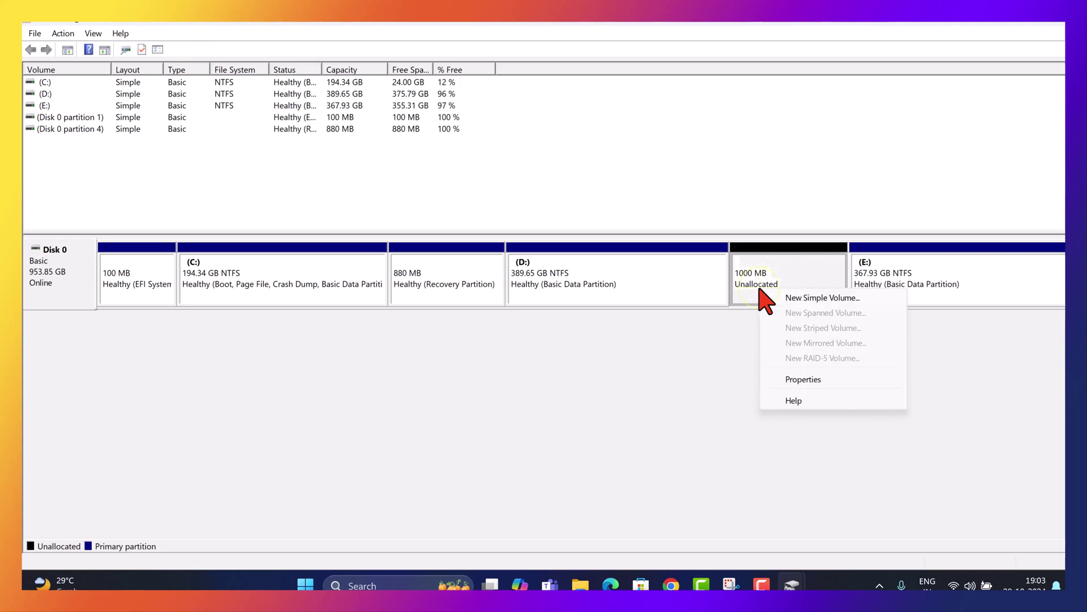
left_click(807, 298)
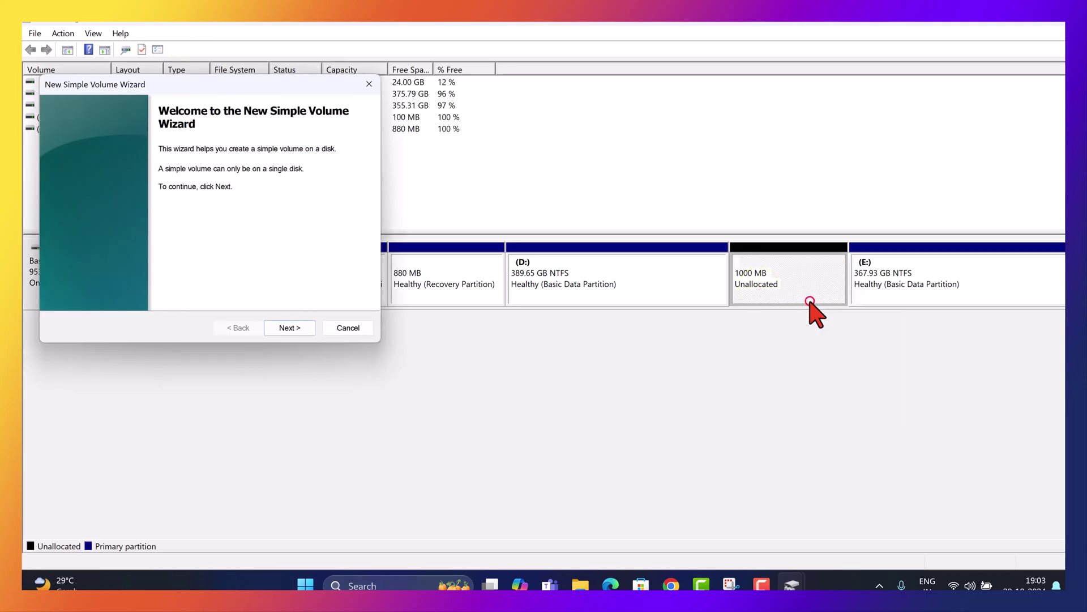
left_click(286, 329)
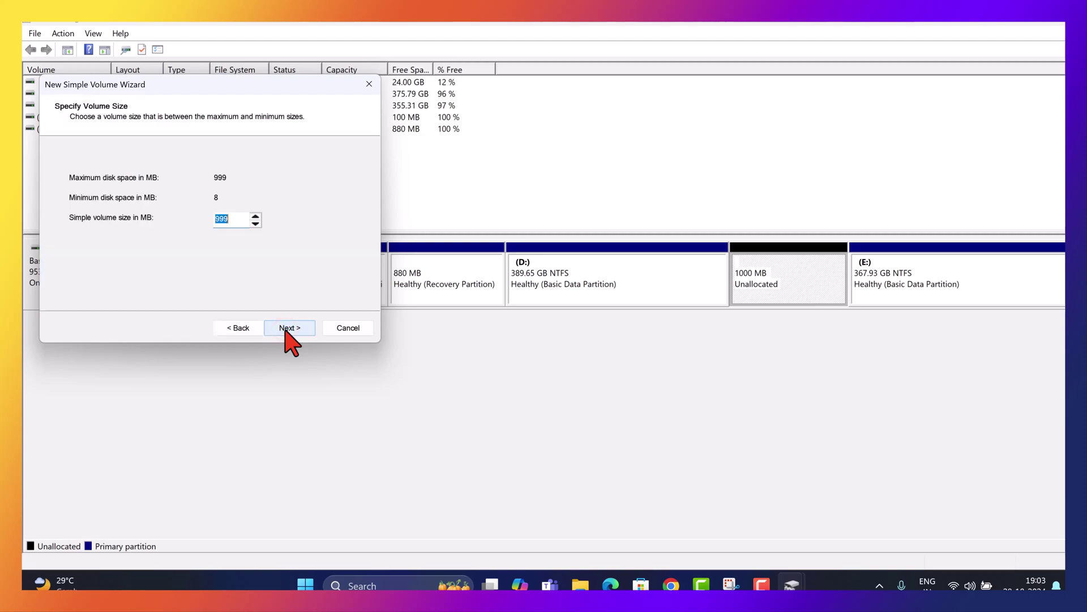
left_click(287, 329)
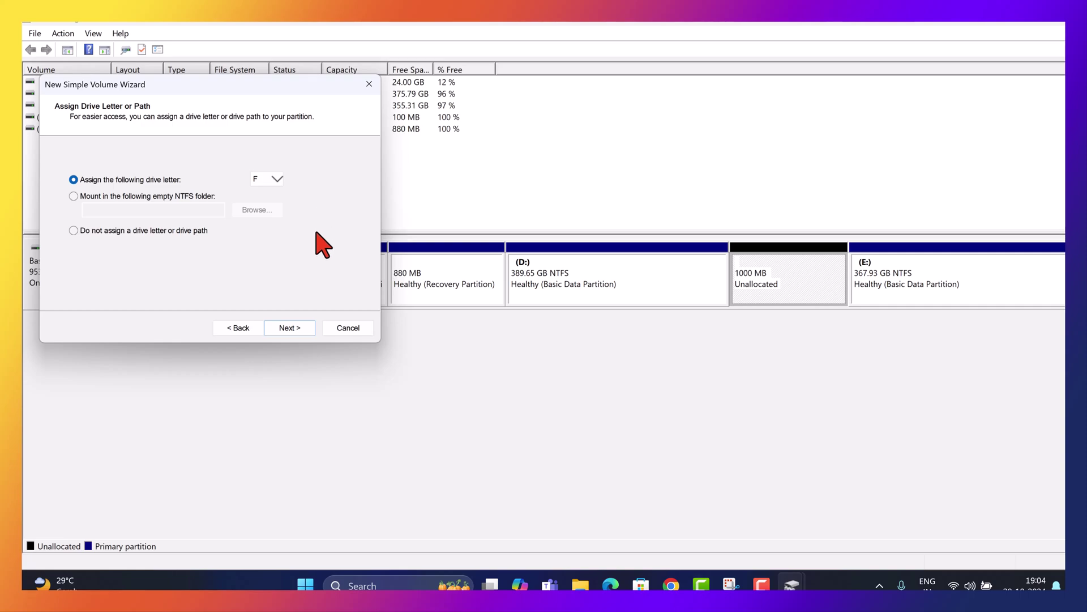
left_click(289, 332)
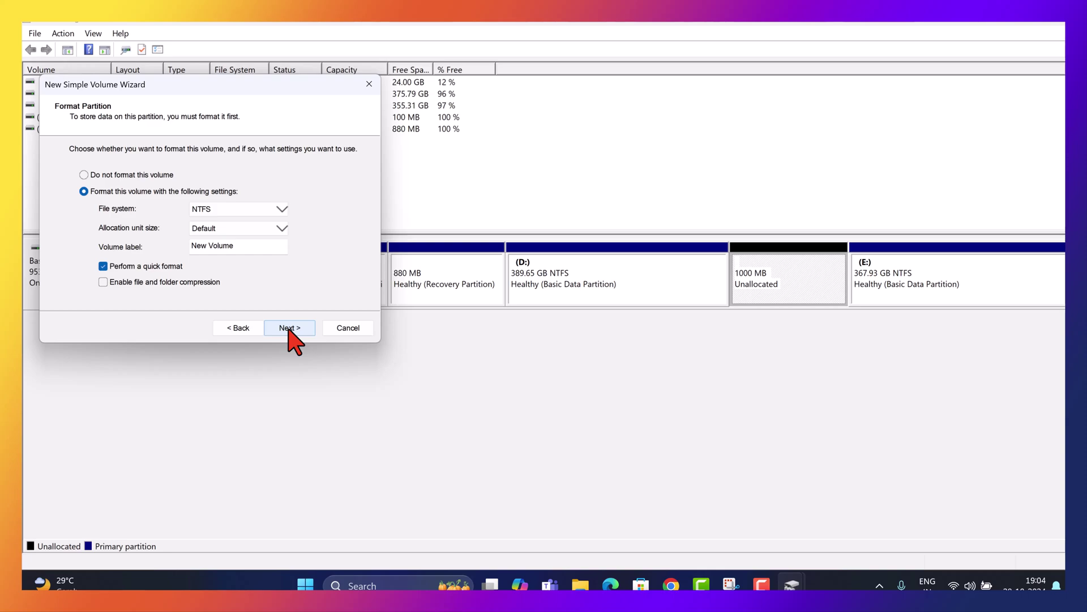
left_click(103, 266)
left_click(290, 328)
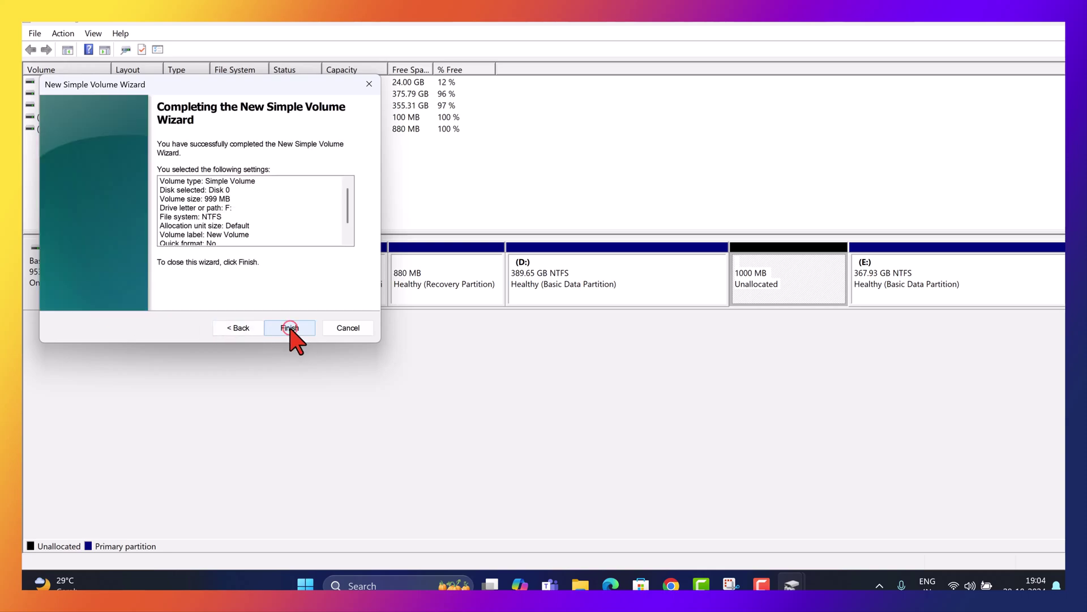
Step: Finish creating New Volume (F:) and open File Explorer from the taskbar
left_click(289, 327)
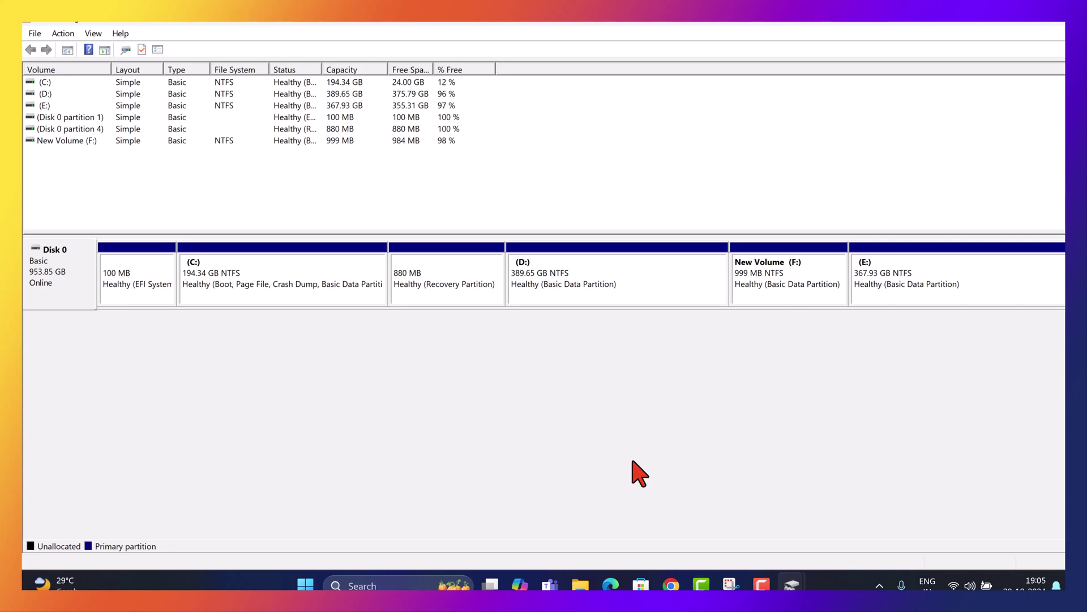
left_click(580, 585)
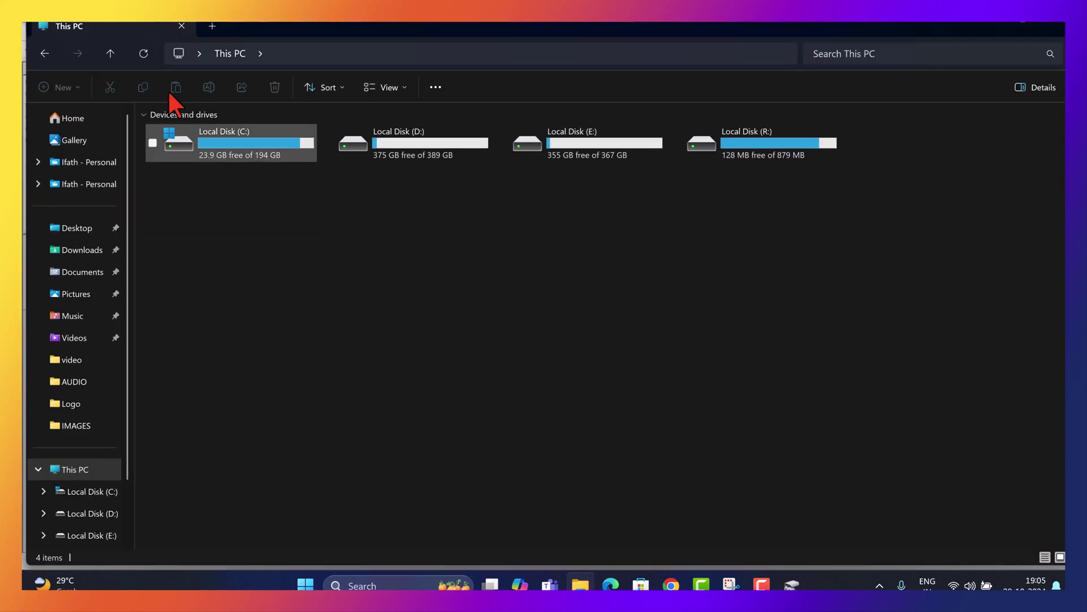
Step: Refresh This PC so New Volume (F:) appears, and confirm Local Disk (R:) is empty
left_click(144, 55)
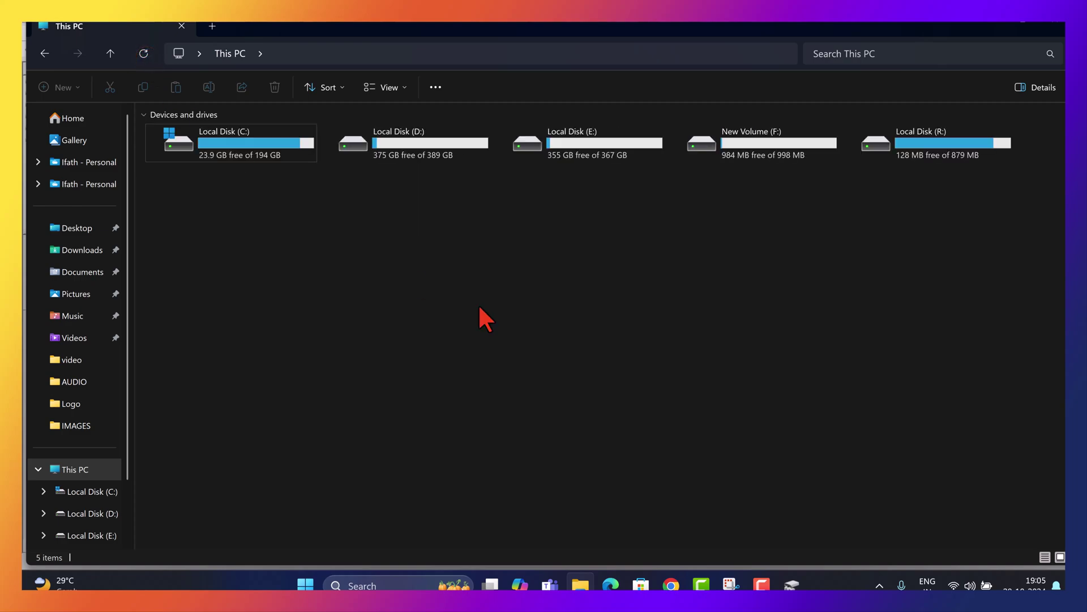
double_click(935, 156)
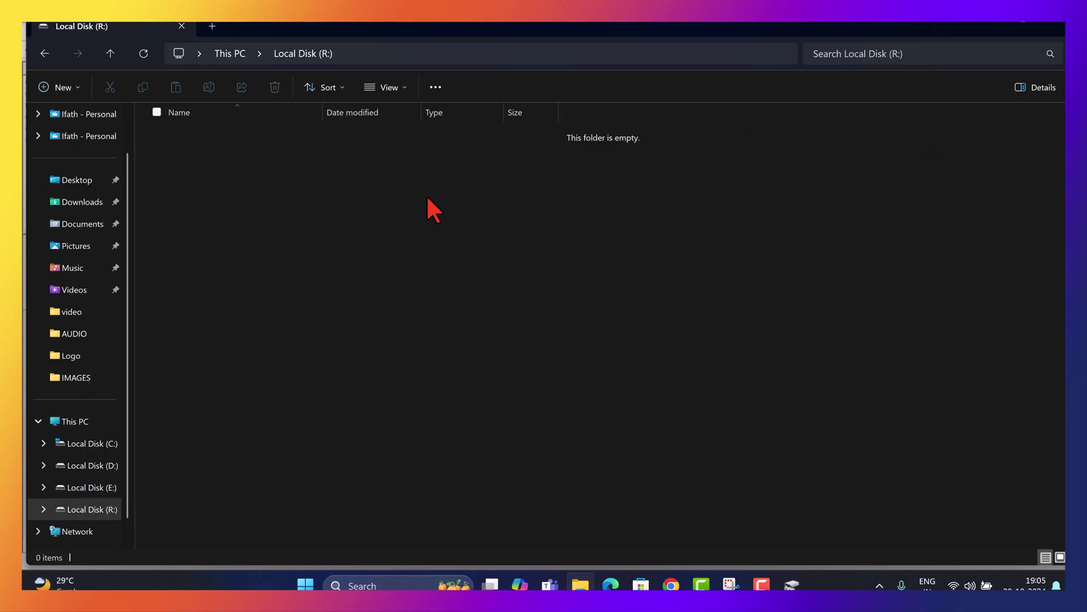
left_click(42, 55)
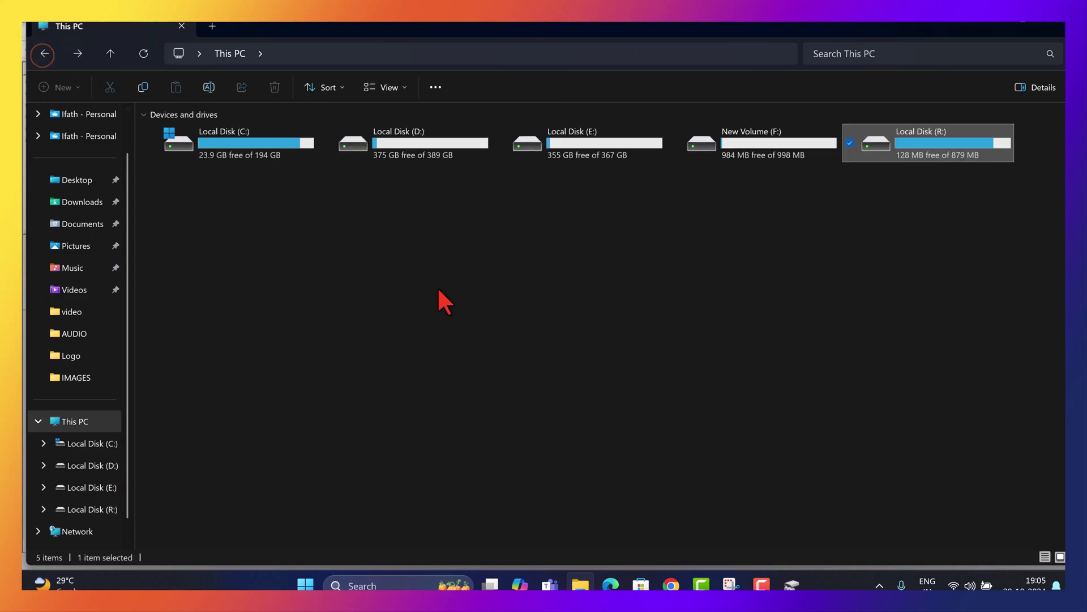
Step: Turn on hidden items for Local Disk (R:) and copy the 0 KB $WINRE_BACKUP_PARTITION.MARKER file
double_click(921, 152)
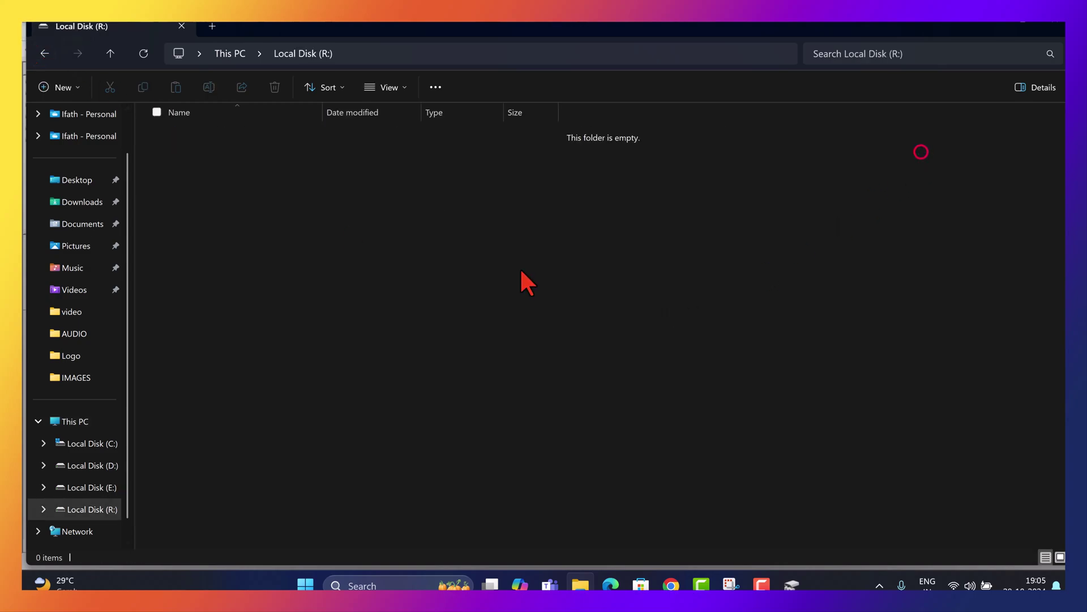
left_click(405, 88)
mouse_move(397, 342)
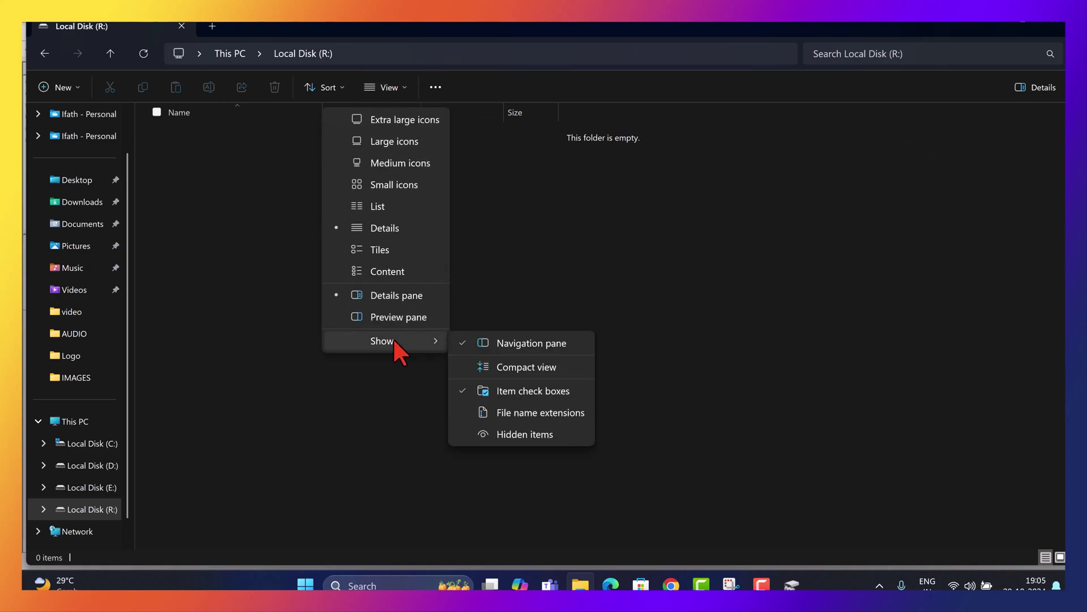
left_click(545, 436)
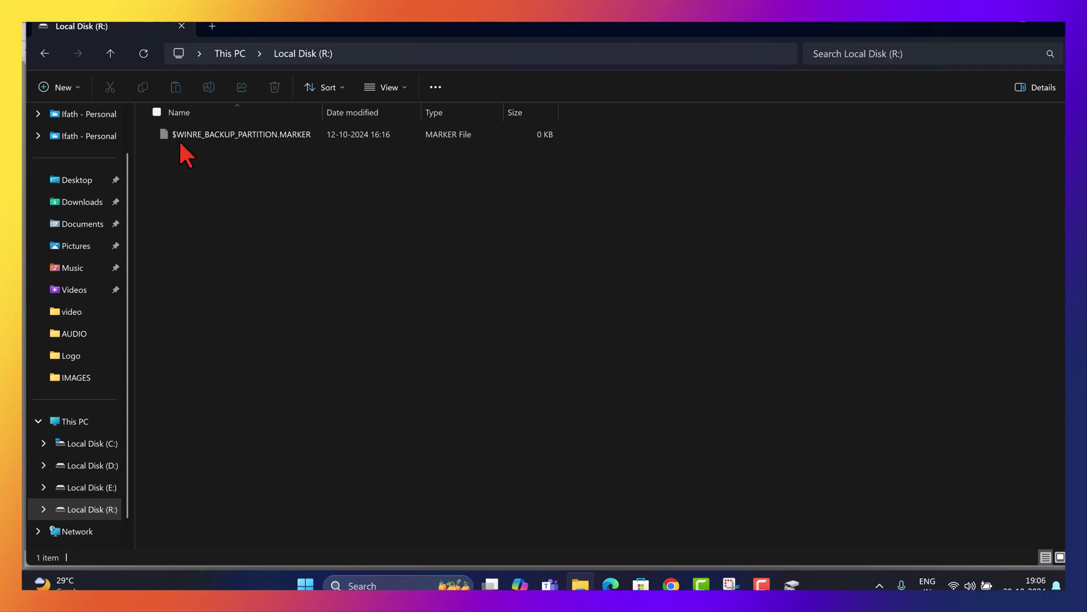
left_click(157, 112)
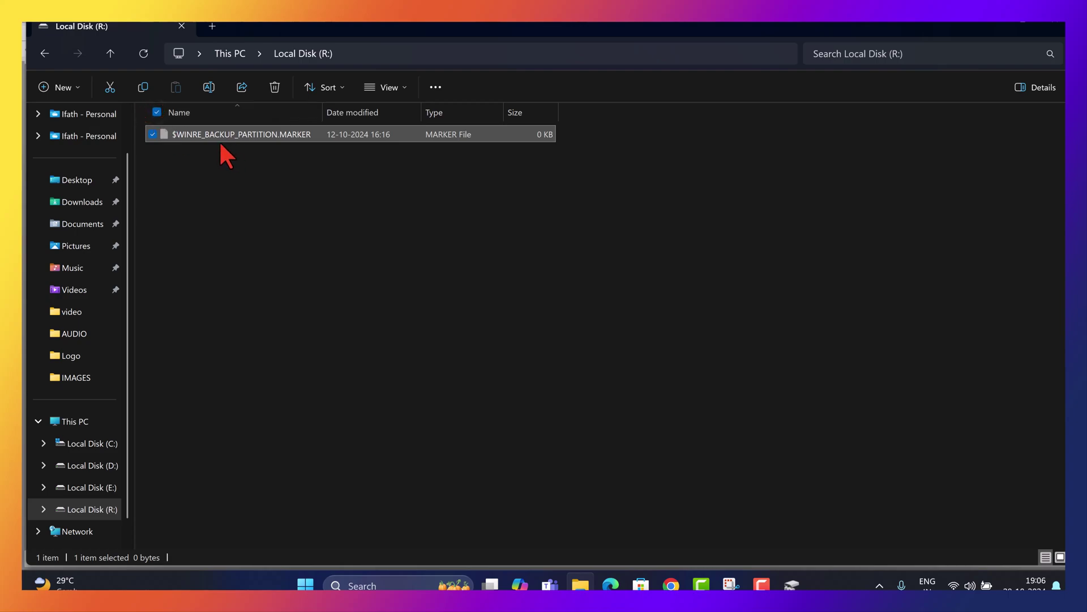
left_click(146, 90)
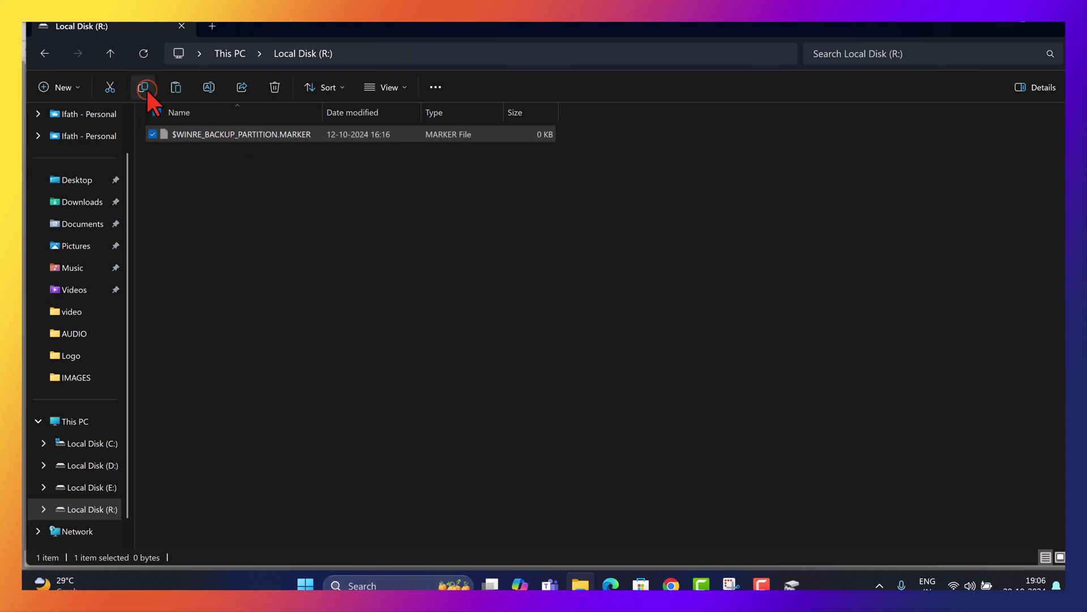
Step: Back on This PC, select New Volume (F:) and review its drive context menu
left_click(46, 54)
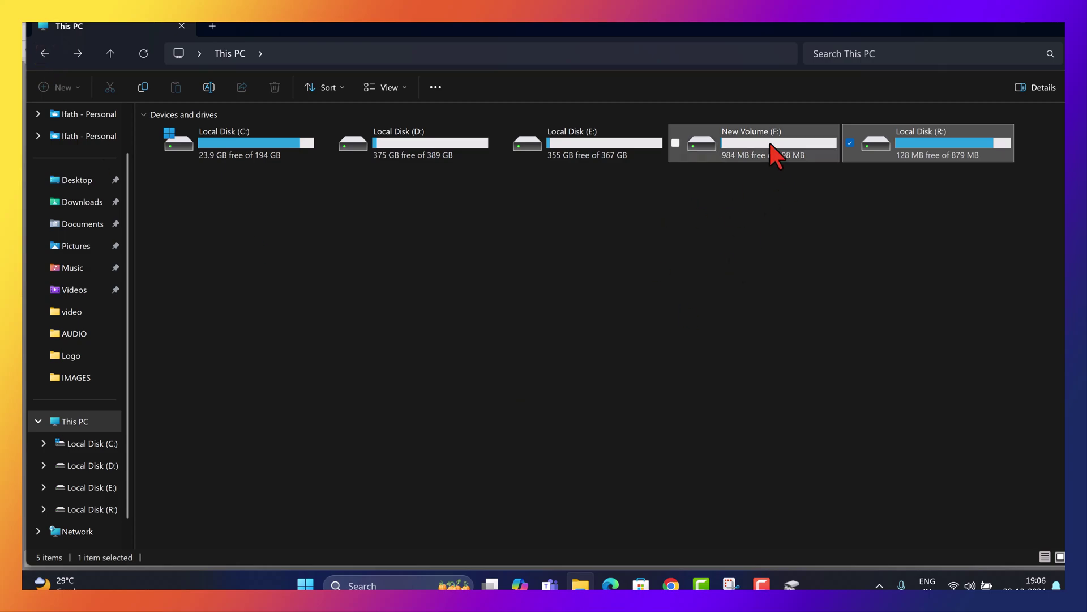
left_click(771, 143)
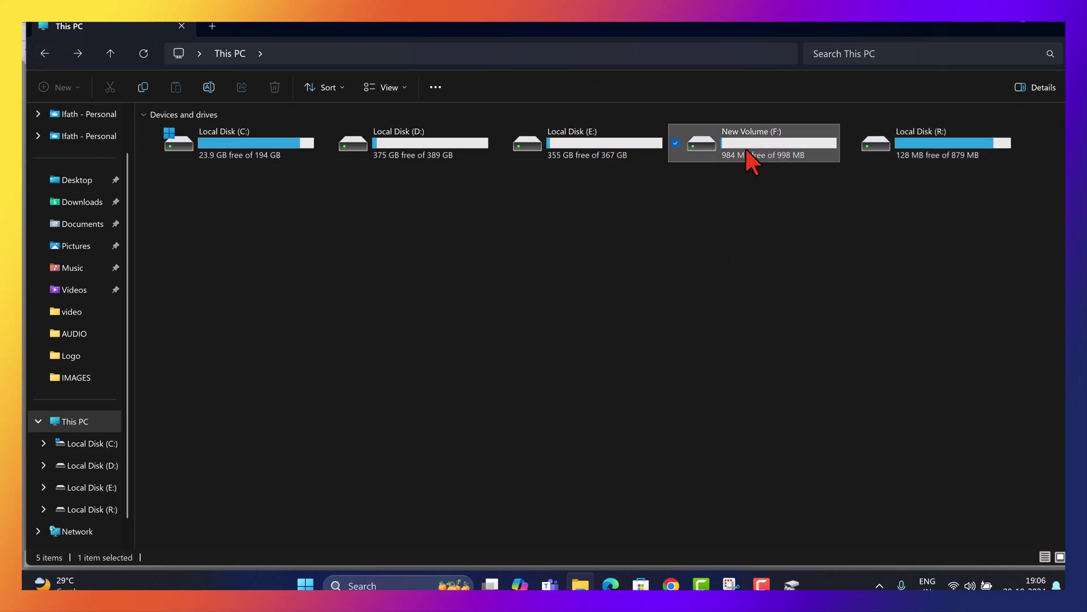
left_click(746, 149)
right_click(746, 149)
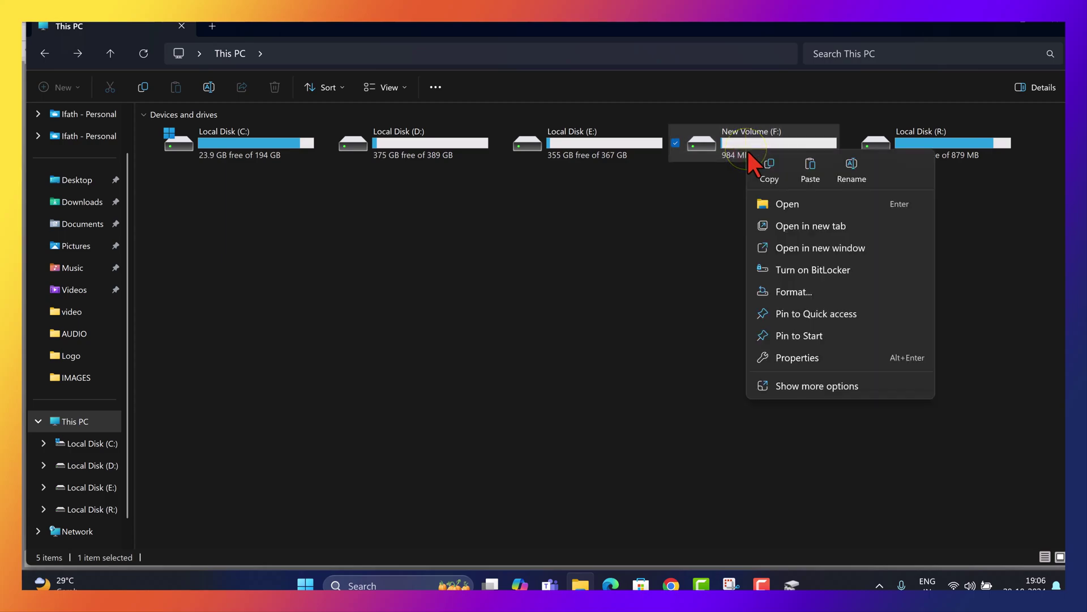
left_click(815, 172)
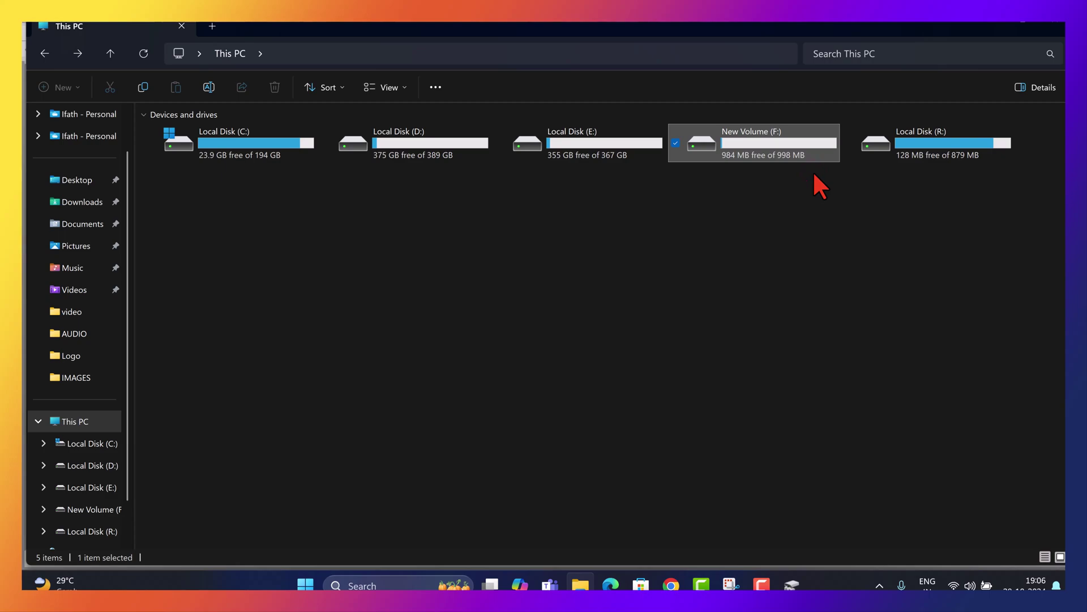
Step: Open F: and R: in turn to confirm each holds only the recovery marker file
double_click(785, 155)
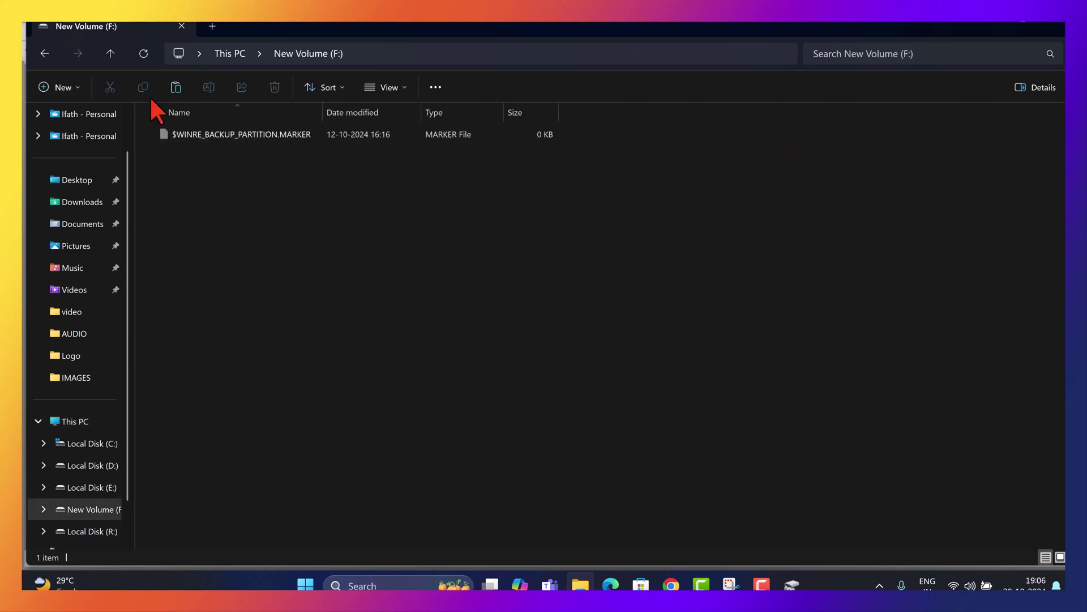
left_click(44, 55)
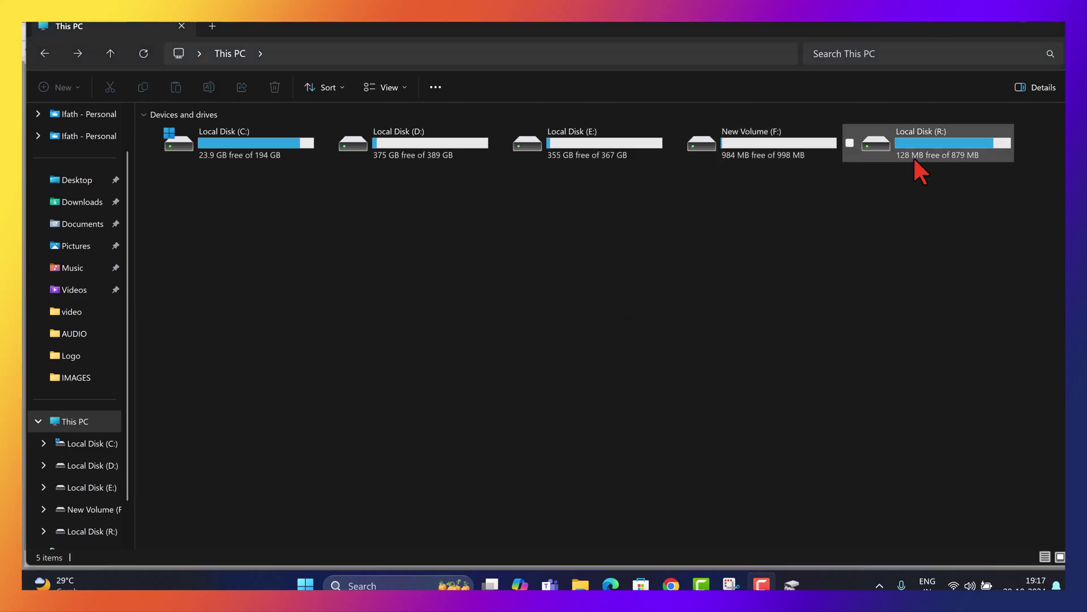
double_click(914, 161)
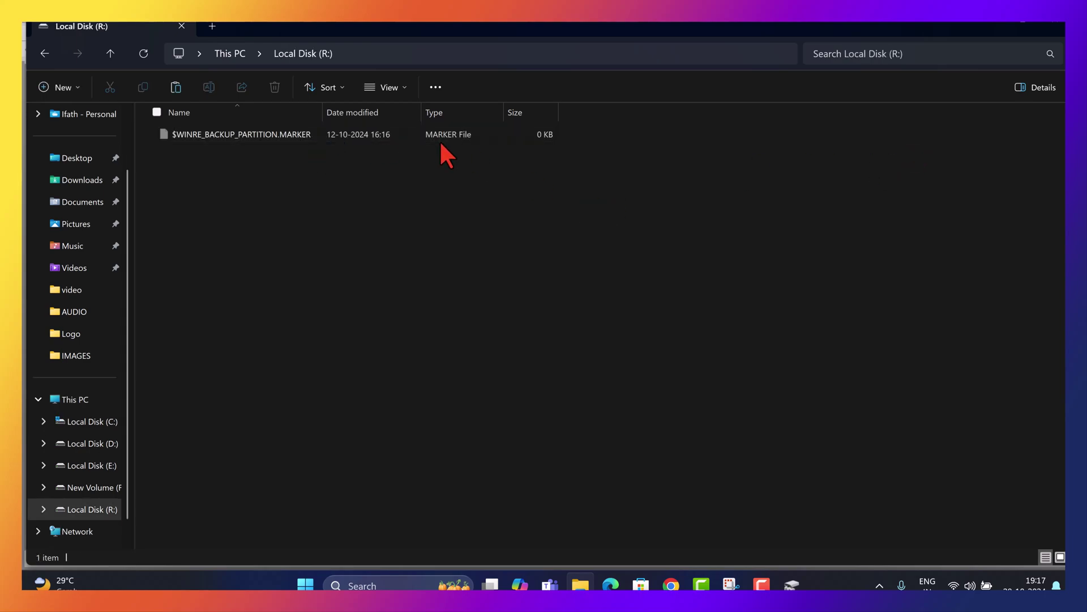
left_click(44, 53)
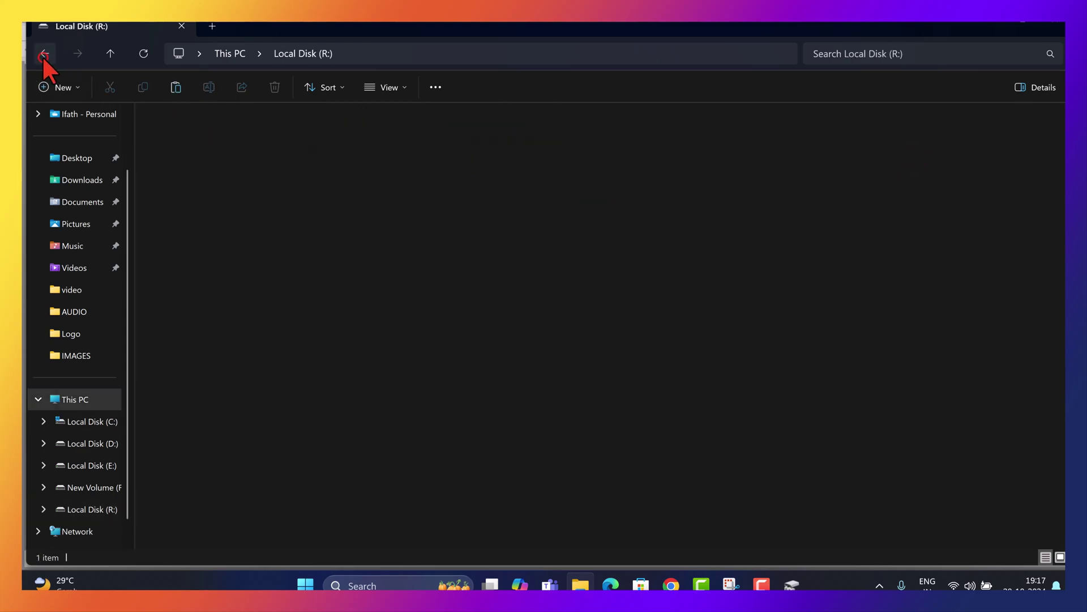
double_click(763, 151)
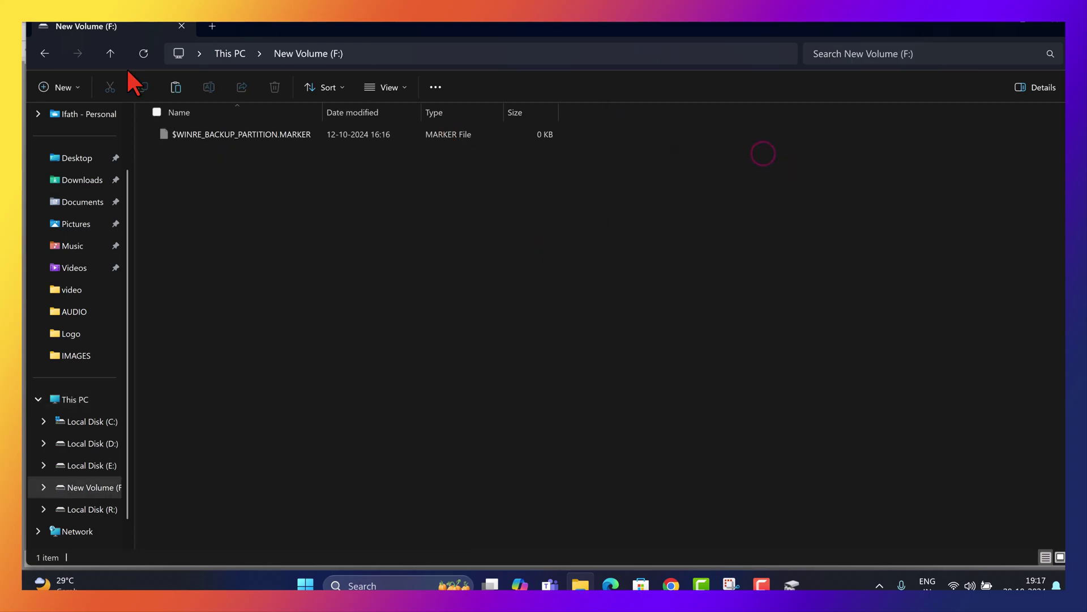
left_click(45, 53)
left_click(877, 221)
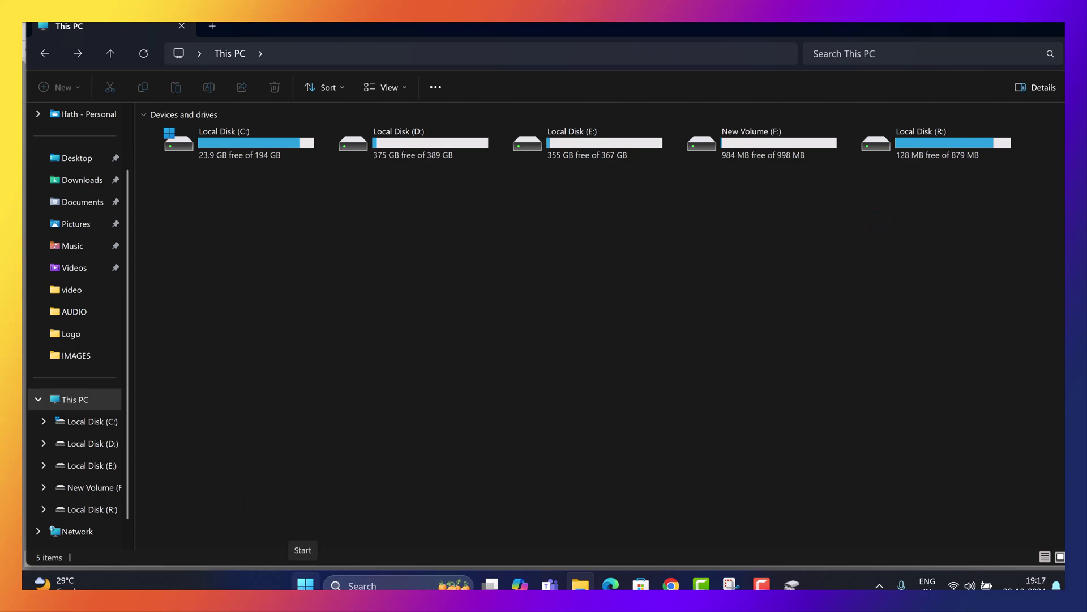
Step: Open Disk Management from the Win+X menu and maximize it
right_click(305, 585)
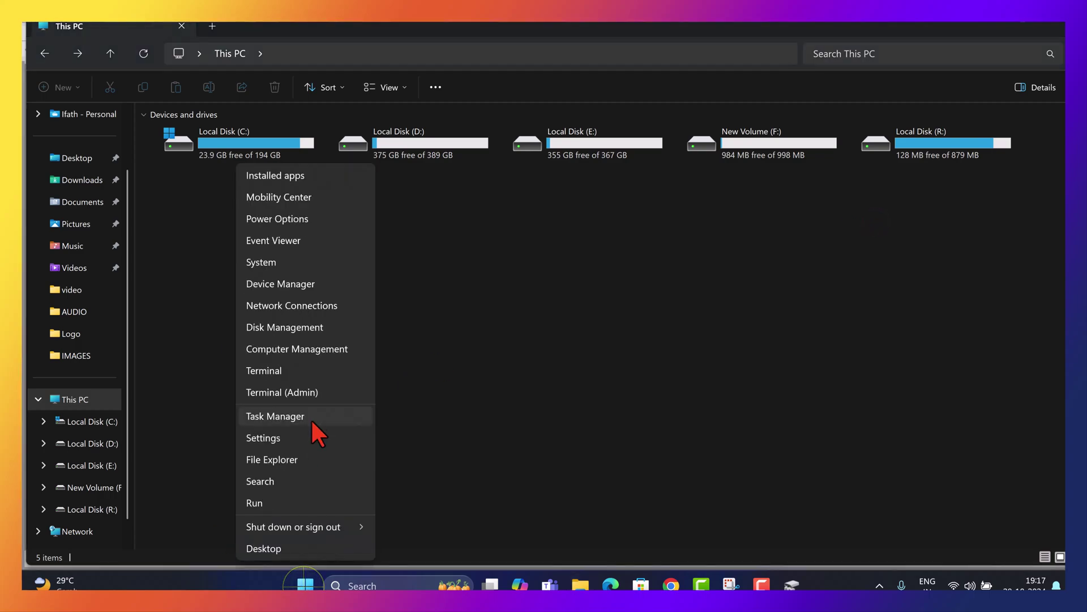
left_click(314, 327)
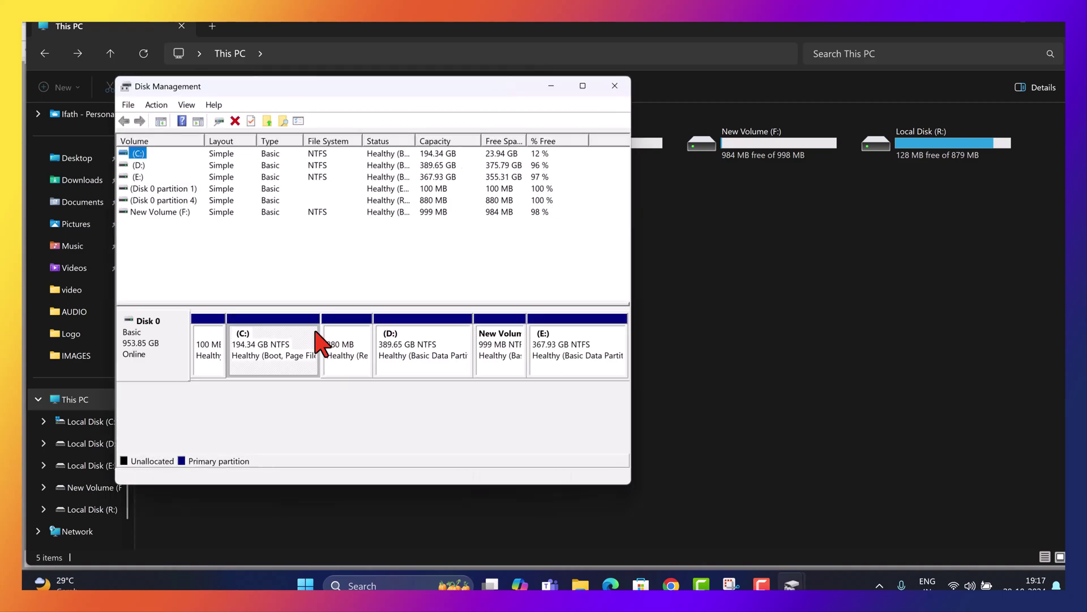
left_click(584, 85)
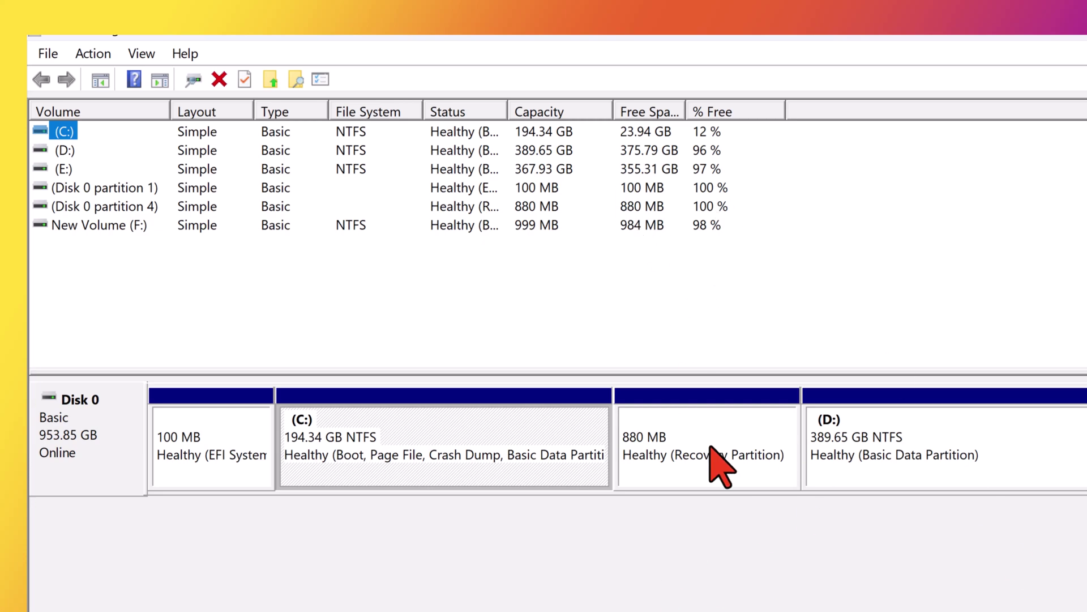
Step: Confirm the 880 MB Recovery Partition's context menu offers only Help, no delete
right_click(663, 448)
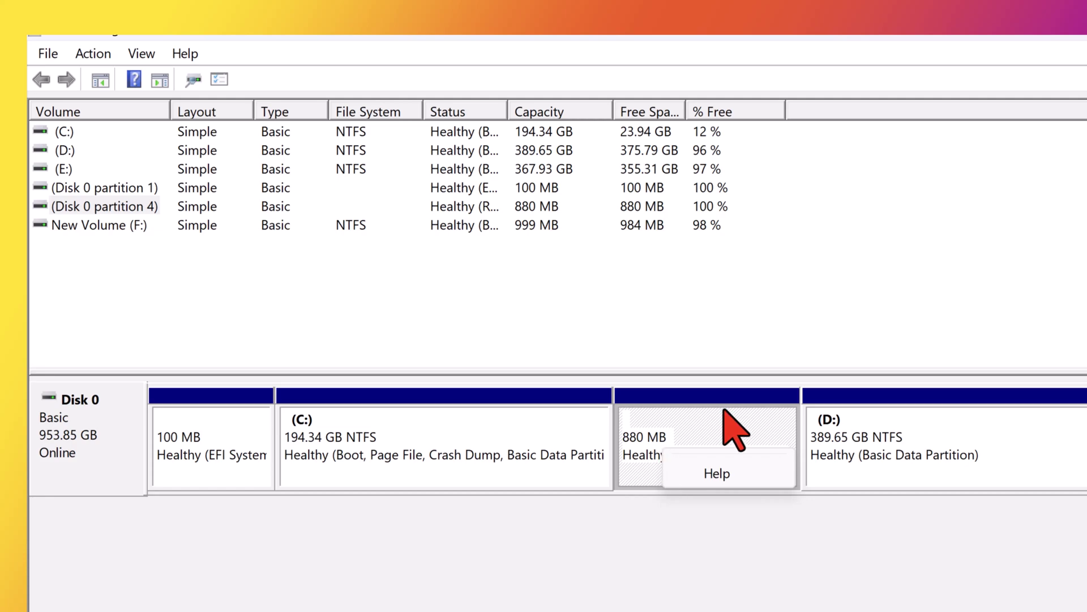
left_click(720, 432)
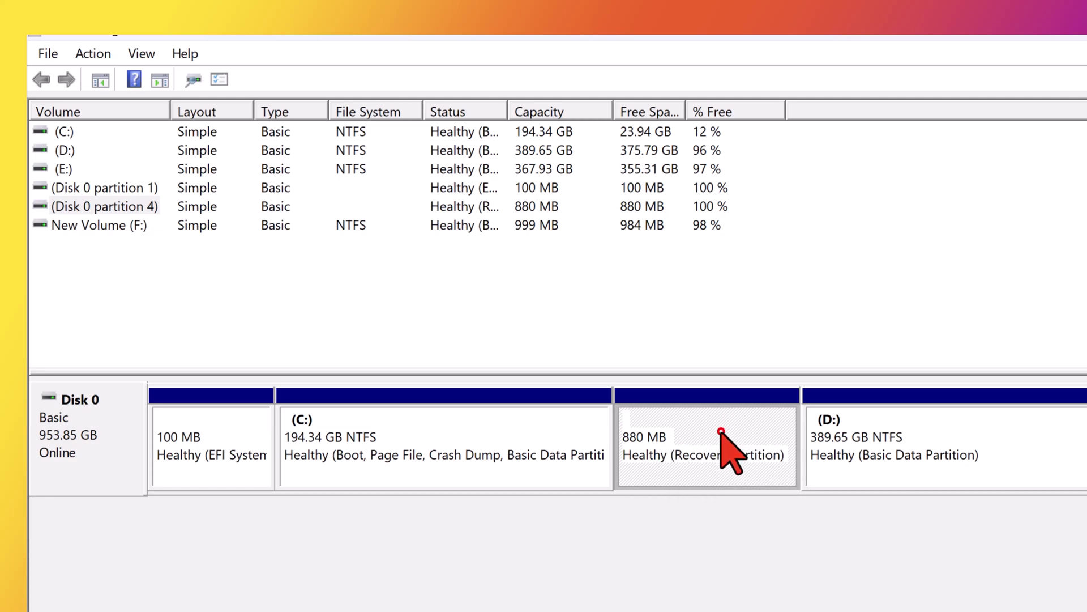
left_click(712, 567)
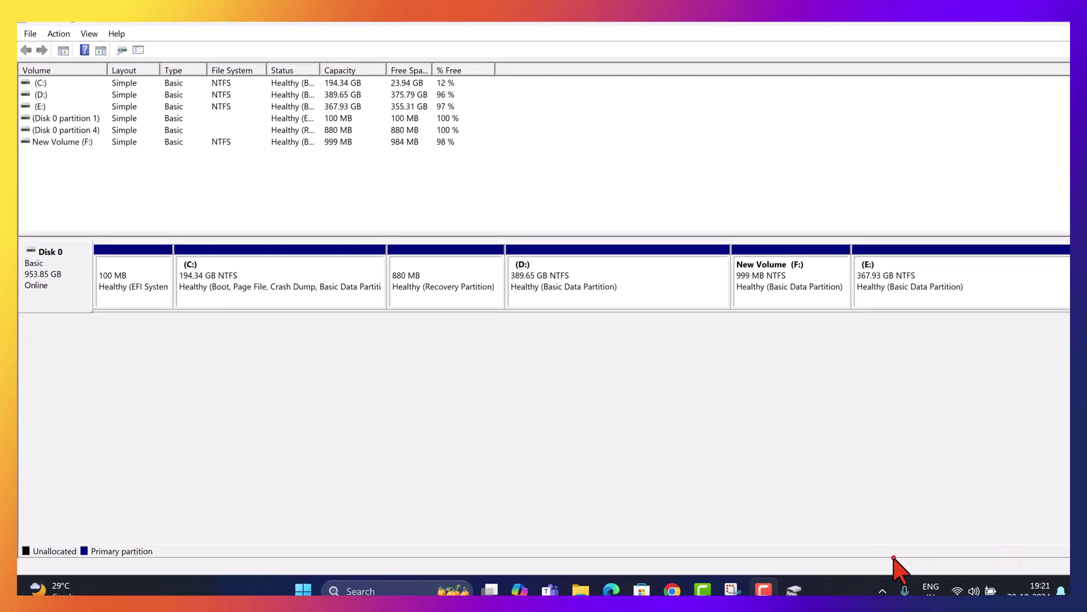
left_click(894, 558)
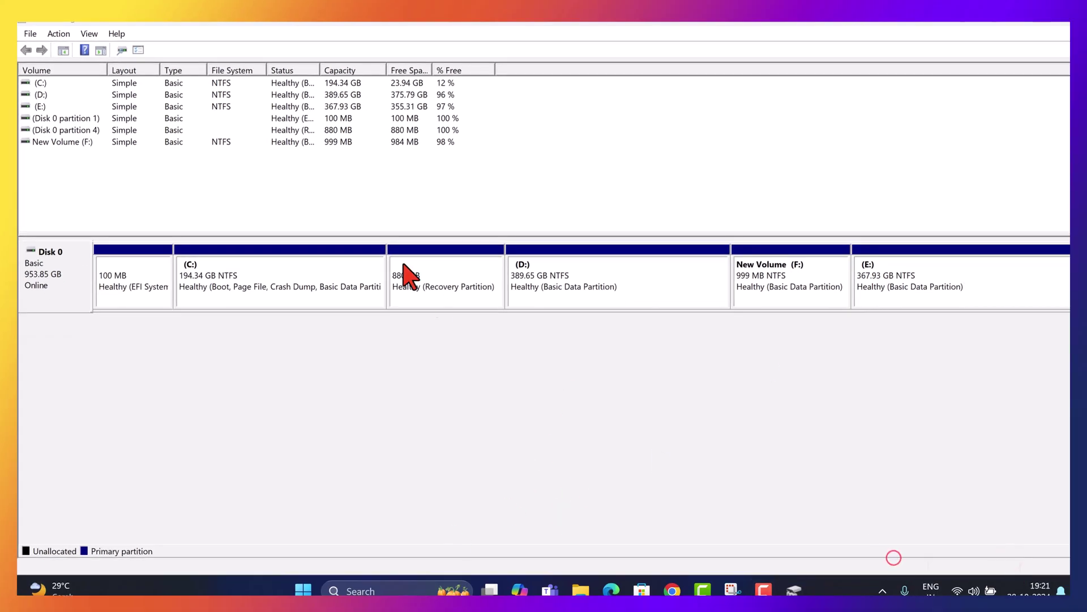
Step: Run Command Prompt as administrator and start diskpart
key("super+e")
left_click(993, 24)
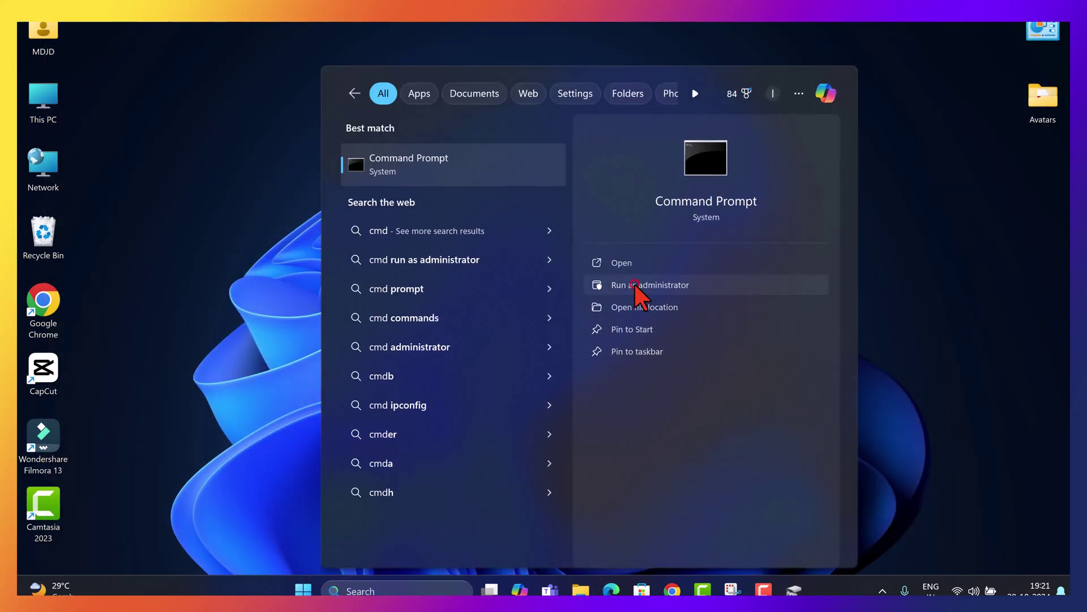
left_click(634, 284)
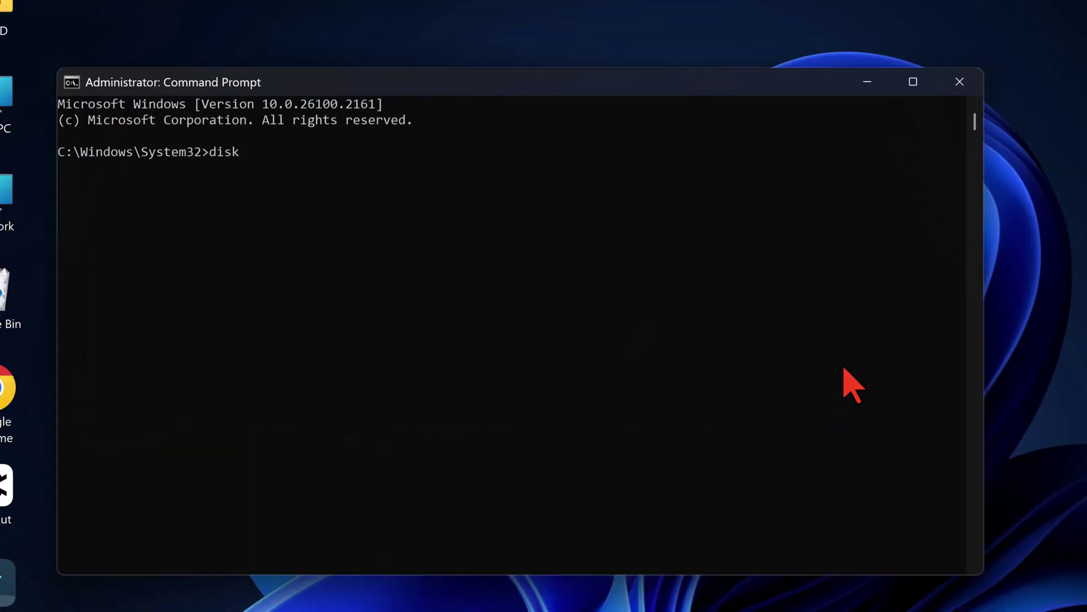
type("diskpart")
key("Return")
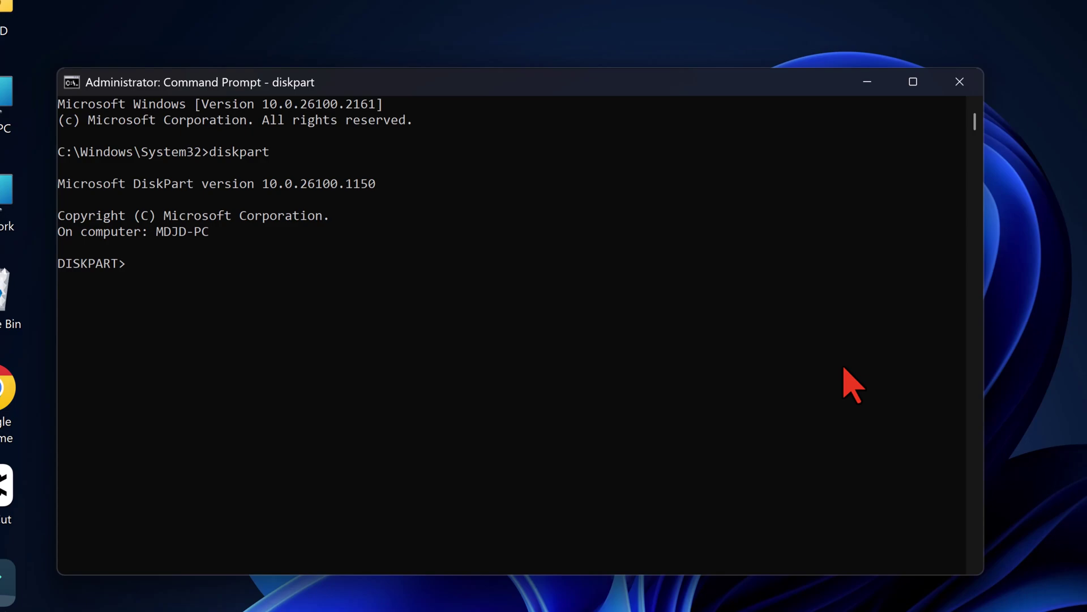
Step: List disks, select disk 0 and list its partitions, showing 880 MB Recovery partition 4
type("list disk")
key("Return")
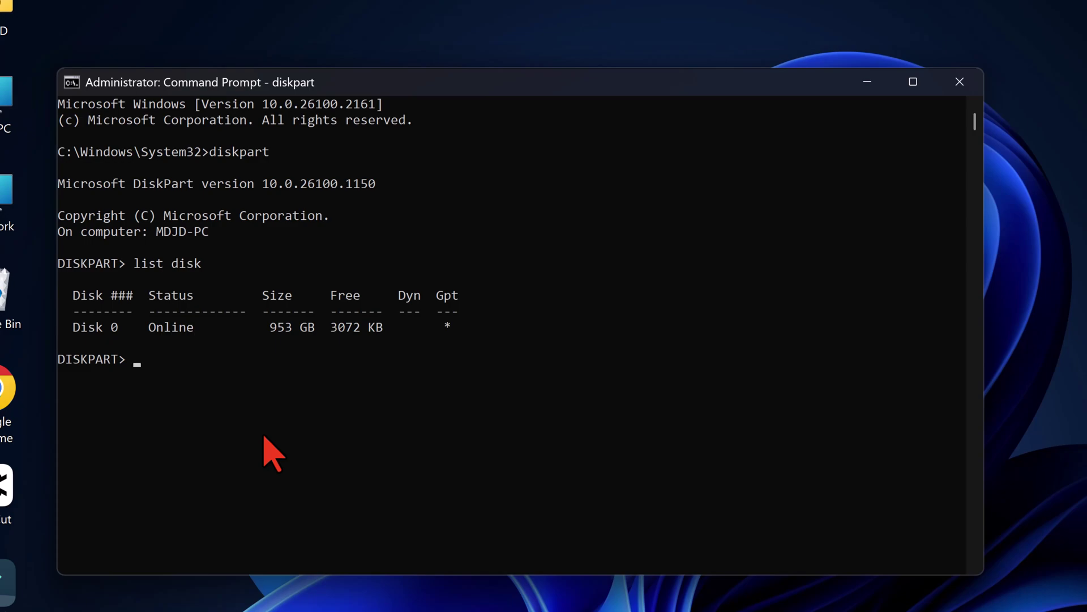
type("select disk 0")
key("Return")
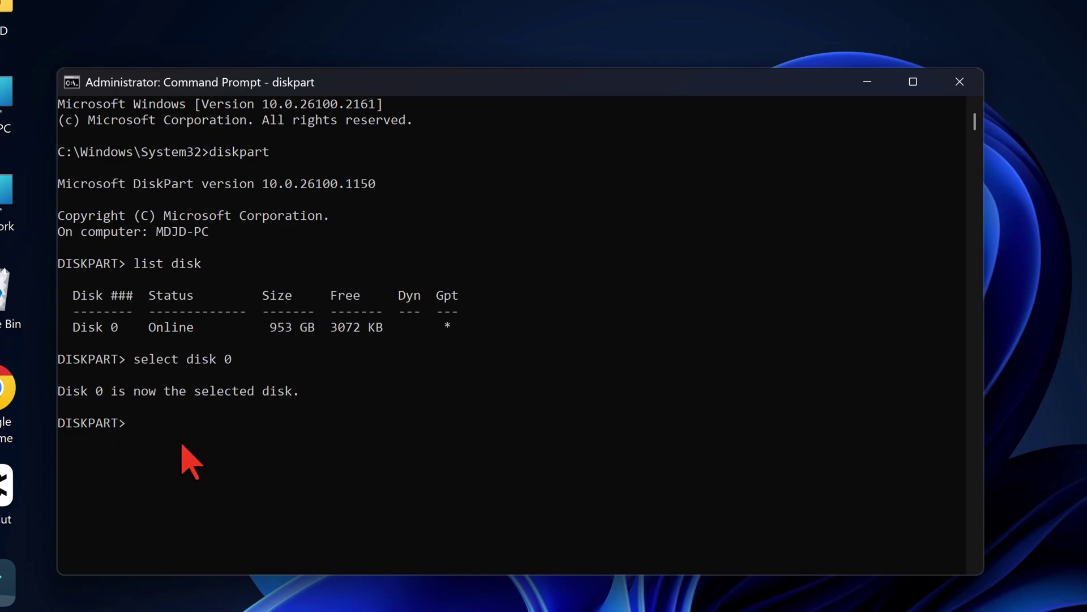
type("list partition")
key("Return")
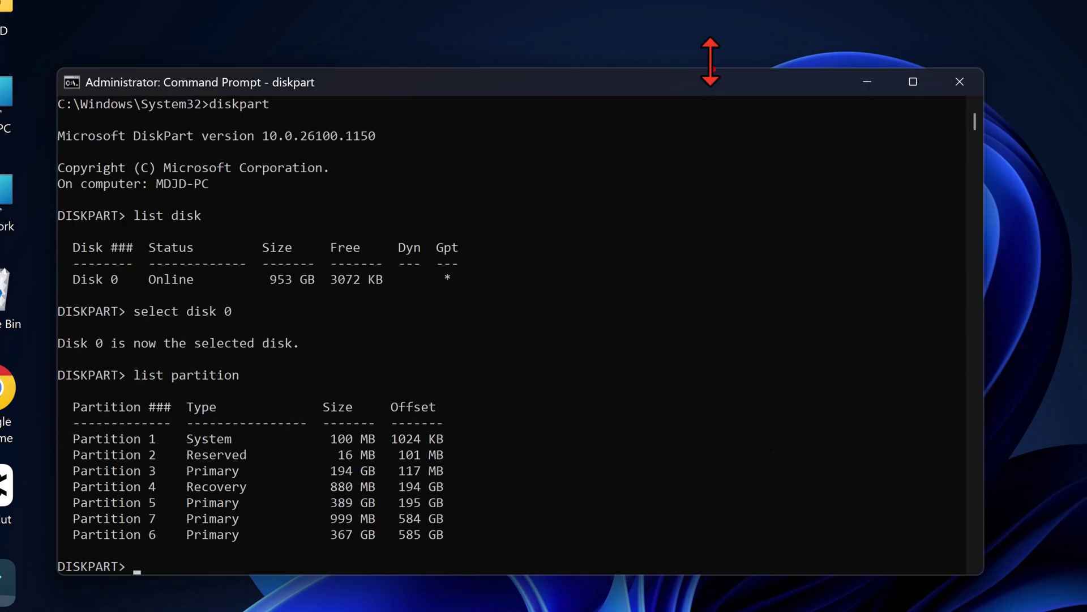
Step: Select partition 4, remove it with 'delete partition override', then exit DiskPart
left_click_drag(709, 67, 711, 46)
left_click_drag(777, 575, 777, 610)
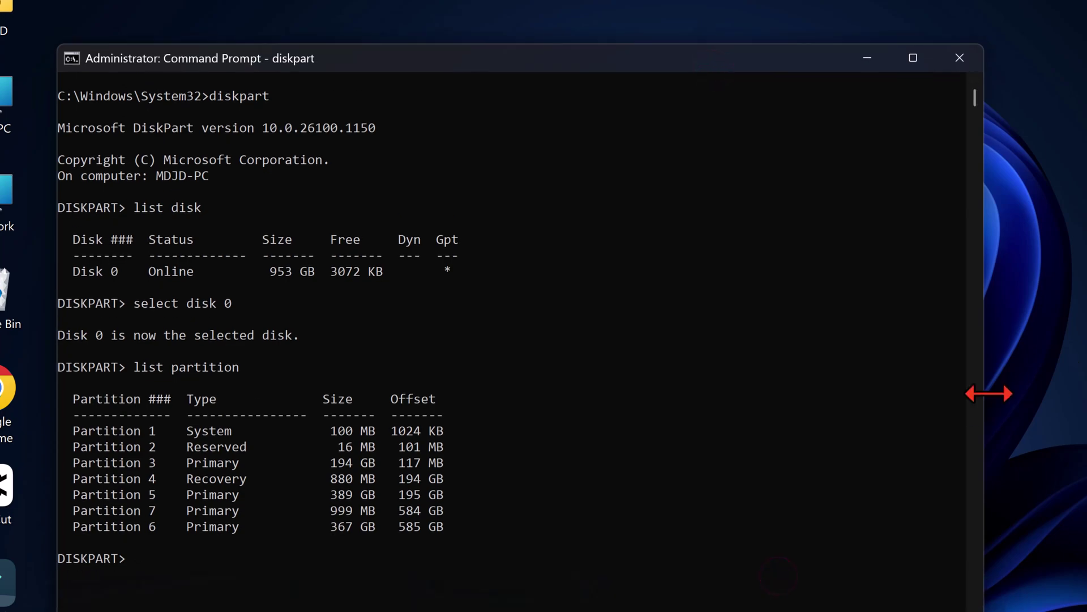
left_click_drag(989, 392, 1057, 393)
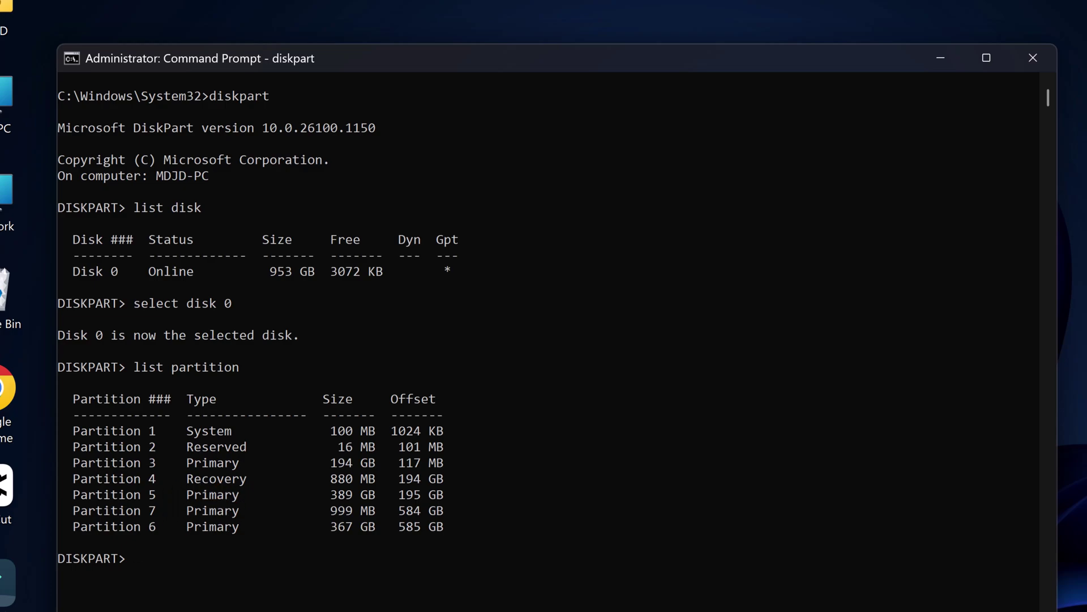
type("elect partition 4")
key("Return")
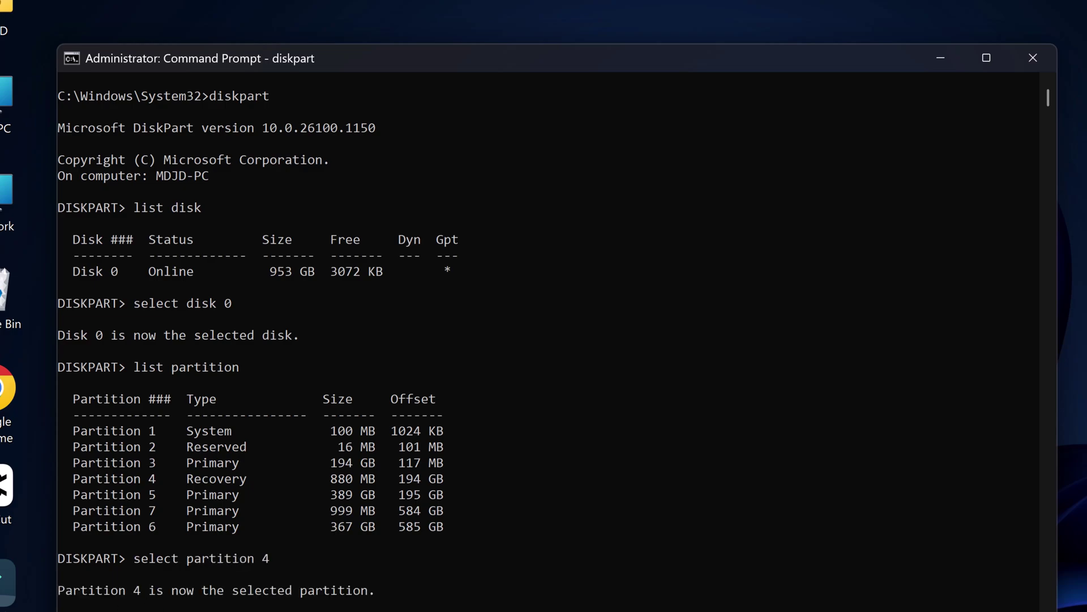
scroll(1052, 102, "up", 1)
type("delete partit")
type("ion")
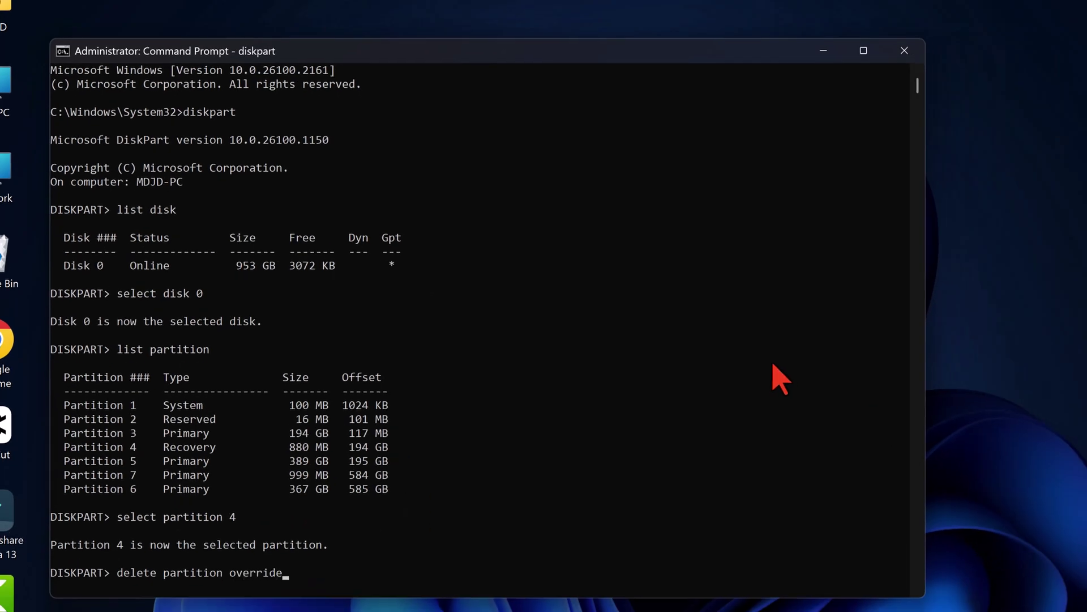
type(" override")
key("Return")
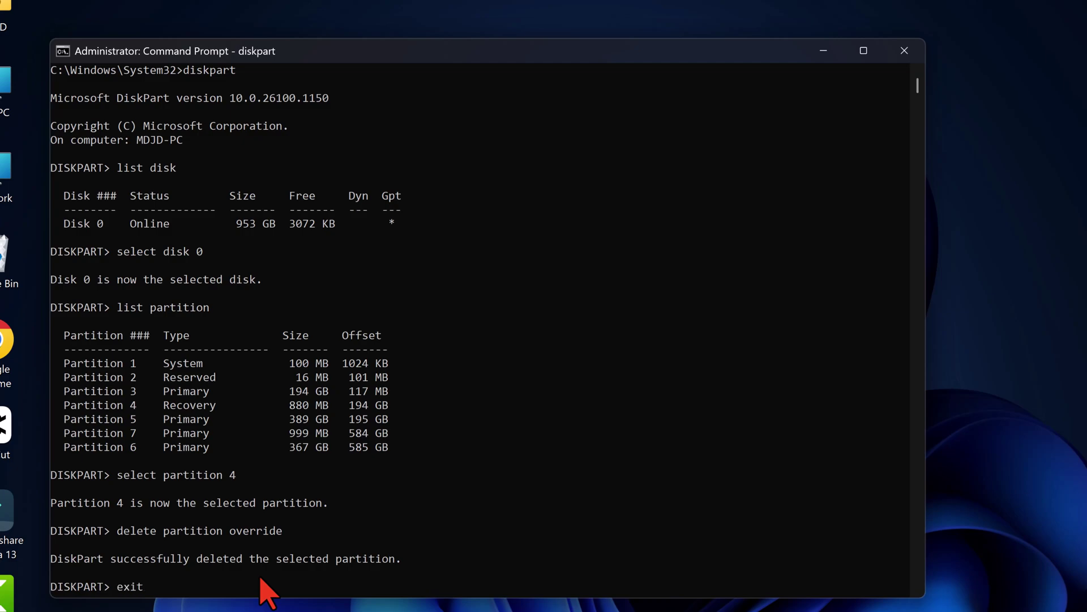
key("Return")
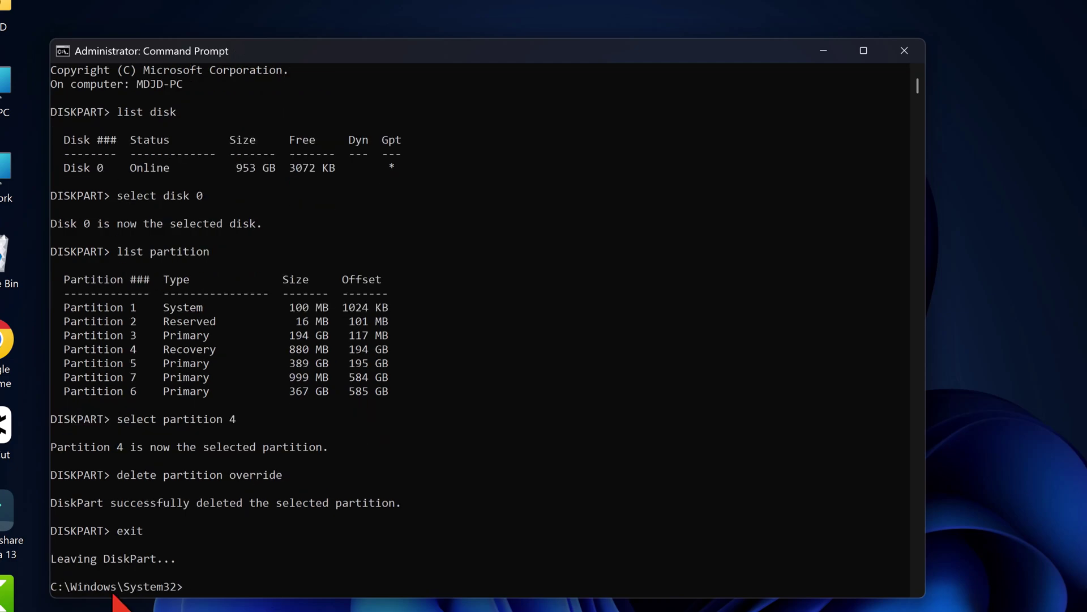
Step: Close Command Prompt and extend C: by the freed 881 MB to 195.20 GB
left_click(904, 50)
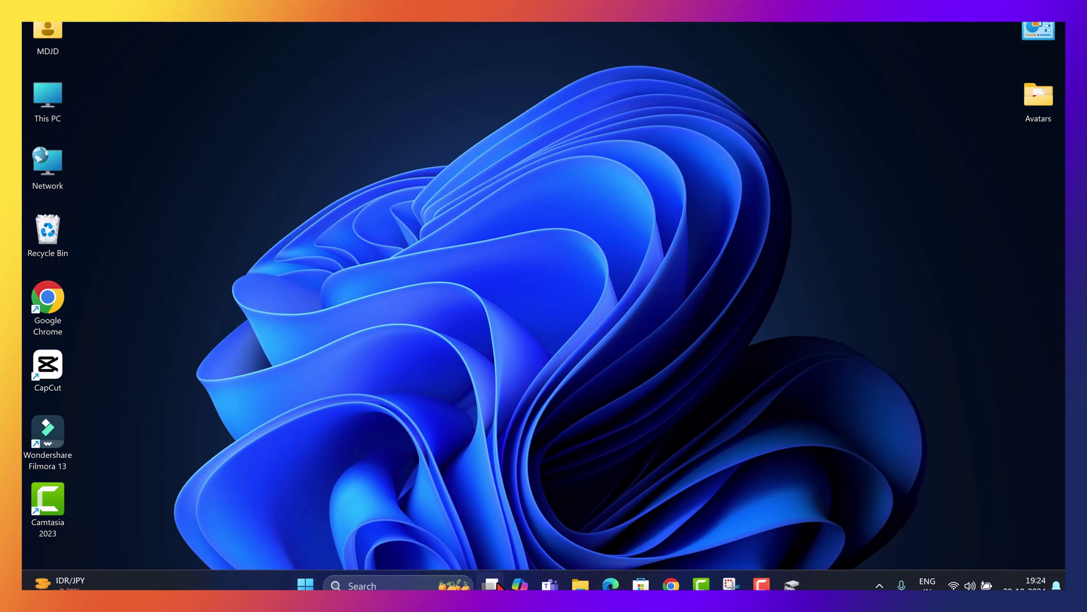
key("alt+Tab")
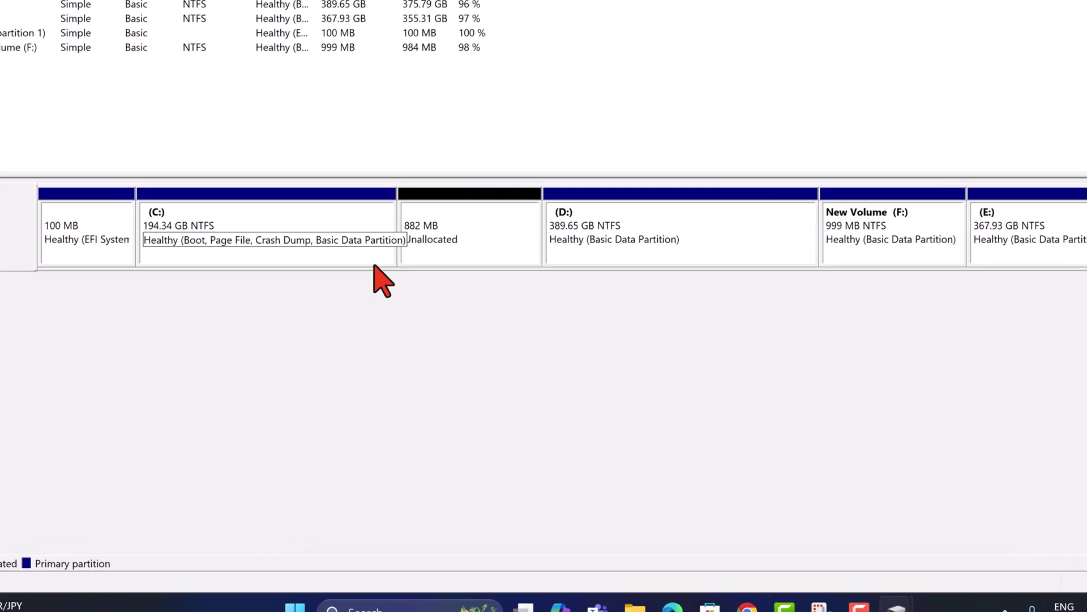
left_click(319, 256)
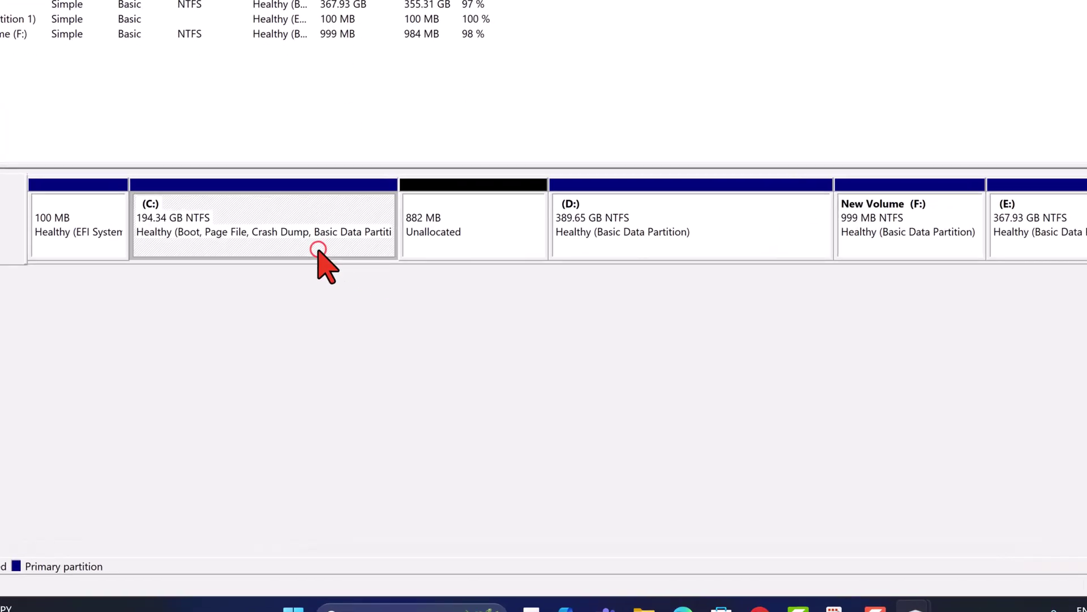
right_click(303, 245)
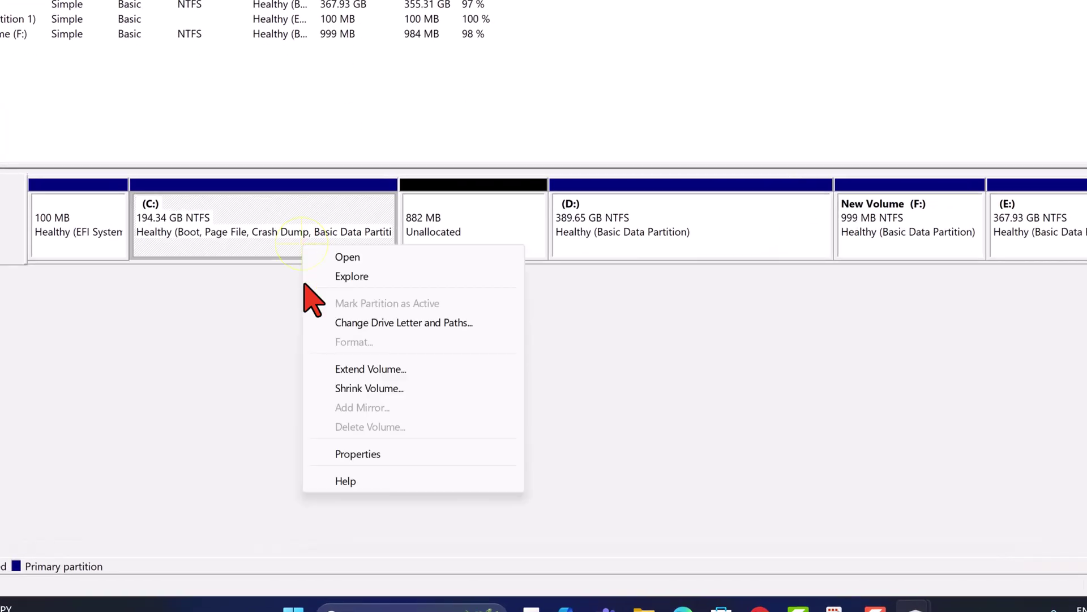
left_click(389, 369)
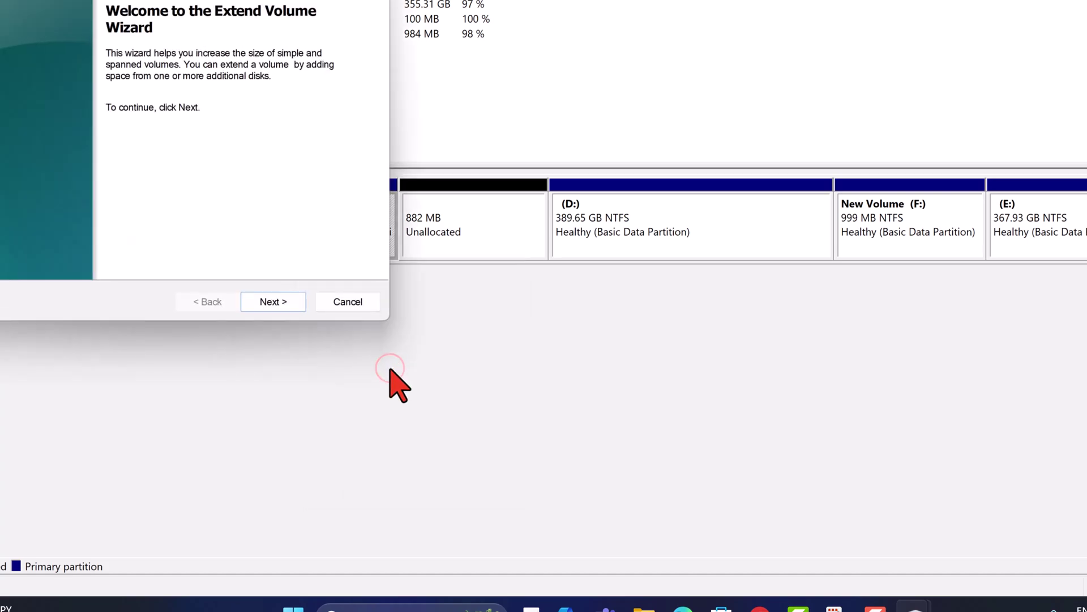
left_click(269, 303)
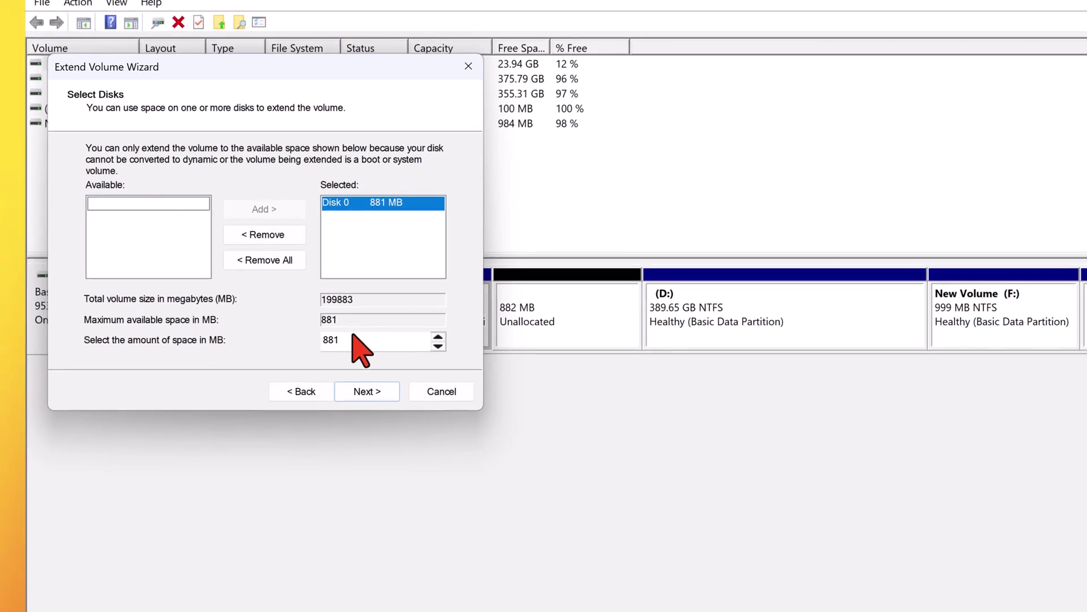
left_click(367, 397)
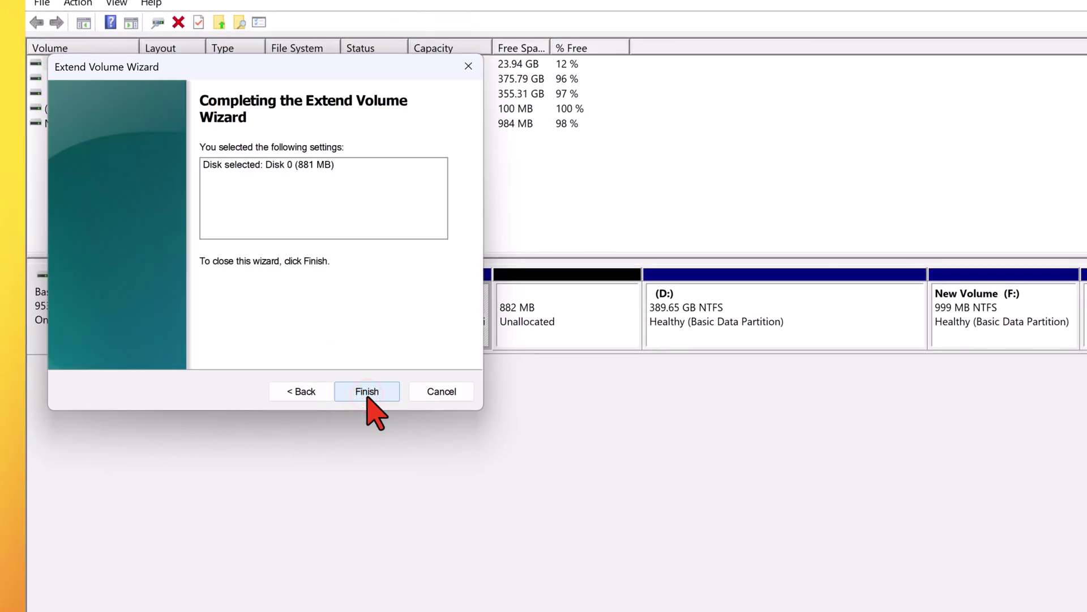
left_click(368, 396)
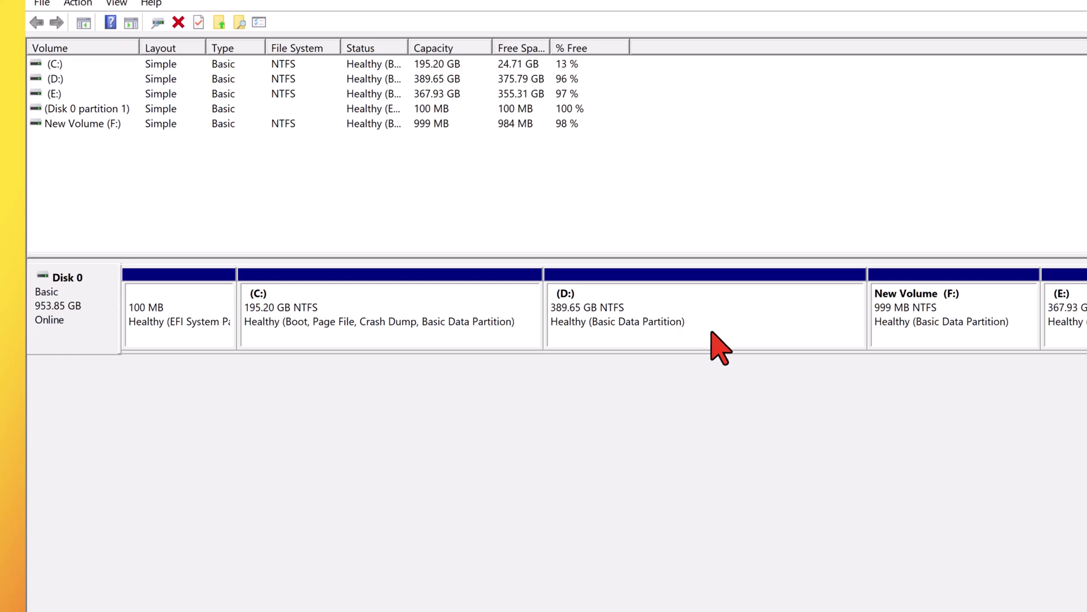
left_click(709, 309)
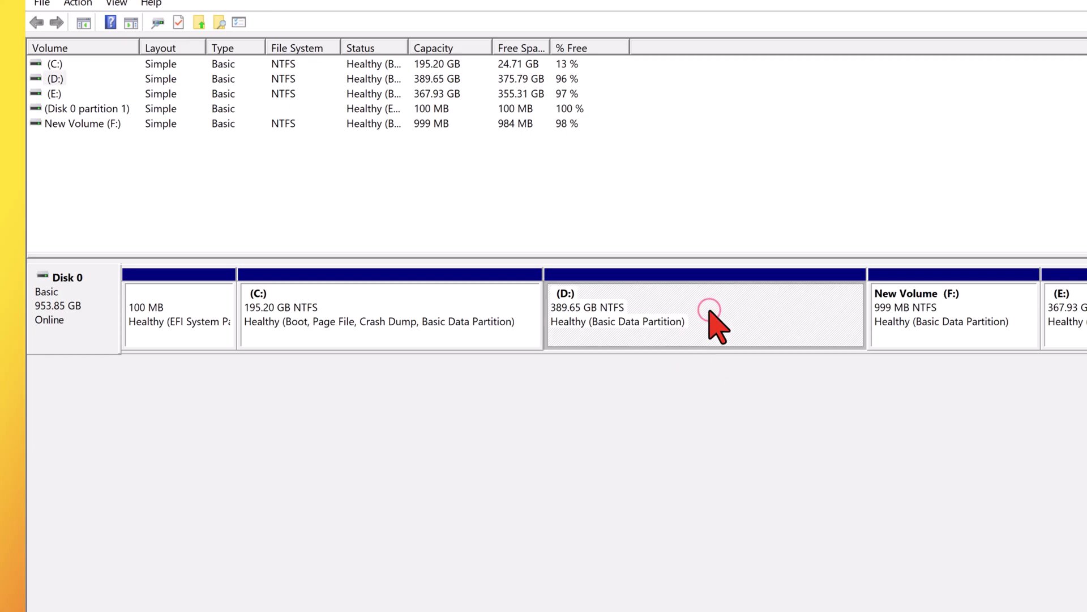
Step: Shrink D: by 200000 MB to 194.33 GB, leaving 195.31 GB unallocated
right_click(710, 310)
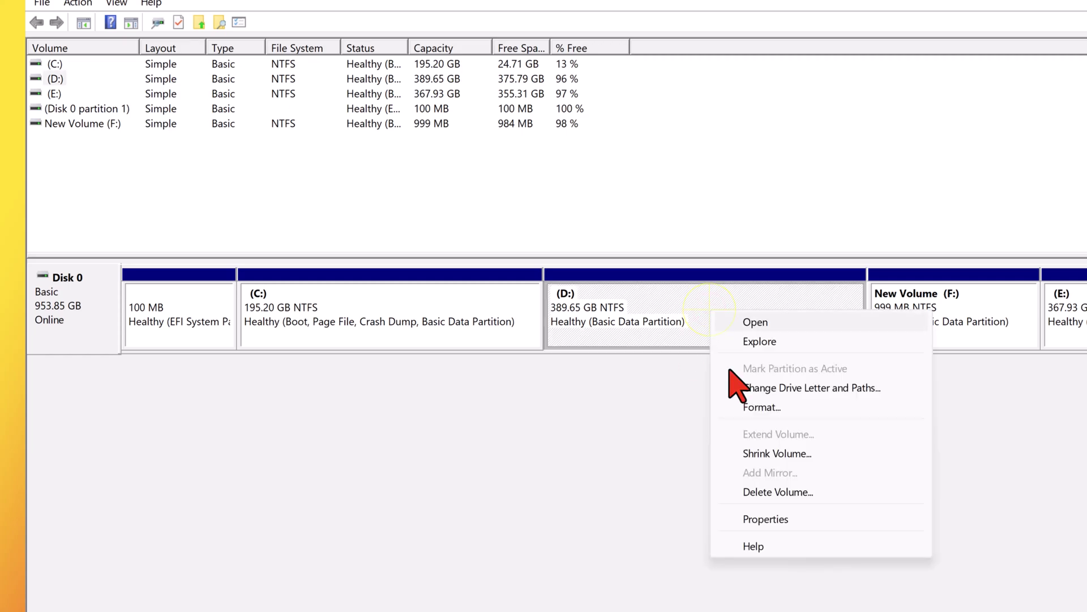
left_click(800, 457)
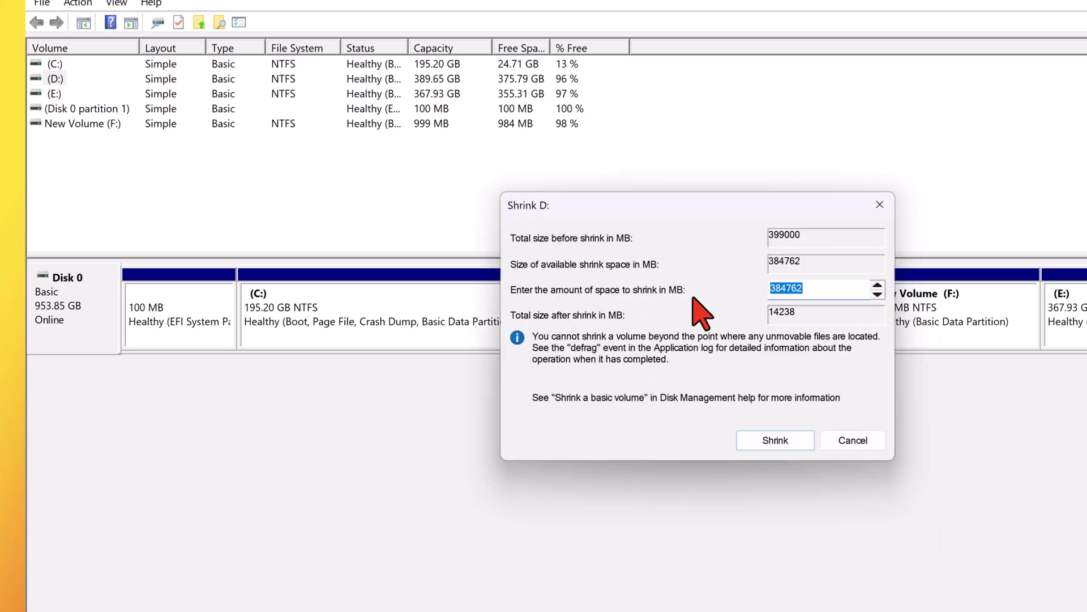
left_click(819, 290)
key("BackSpace")
key("BackSpace")
key("BackSpace")
key("BackSpace")
key("BackSpace")
key("BackSpace")
type("200000")
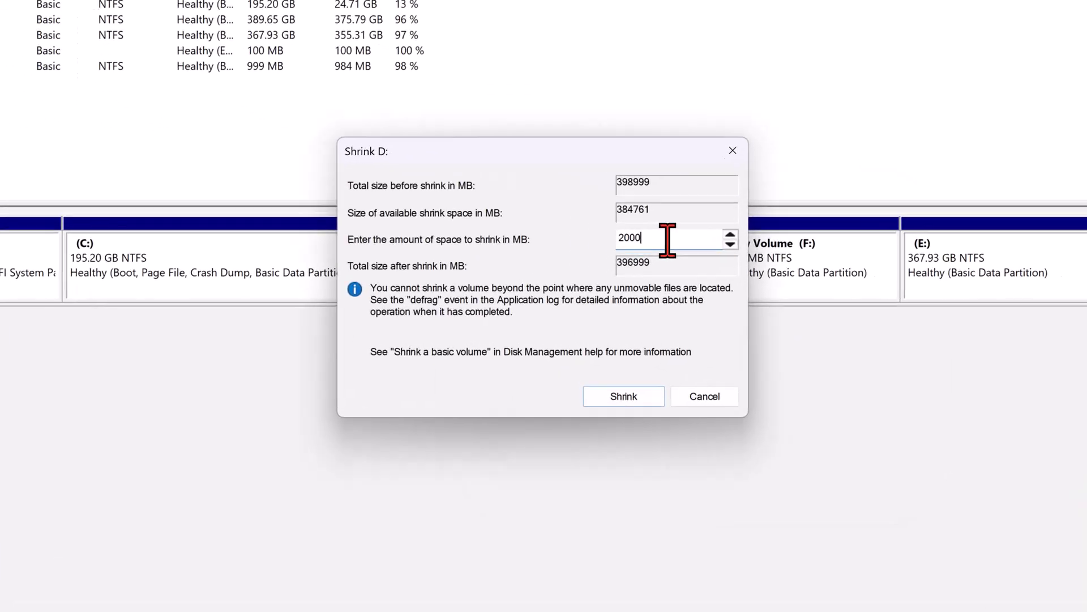
left_click(643, 417)
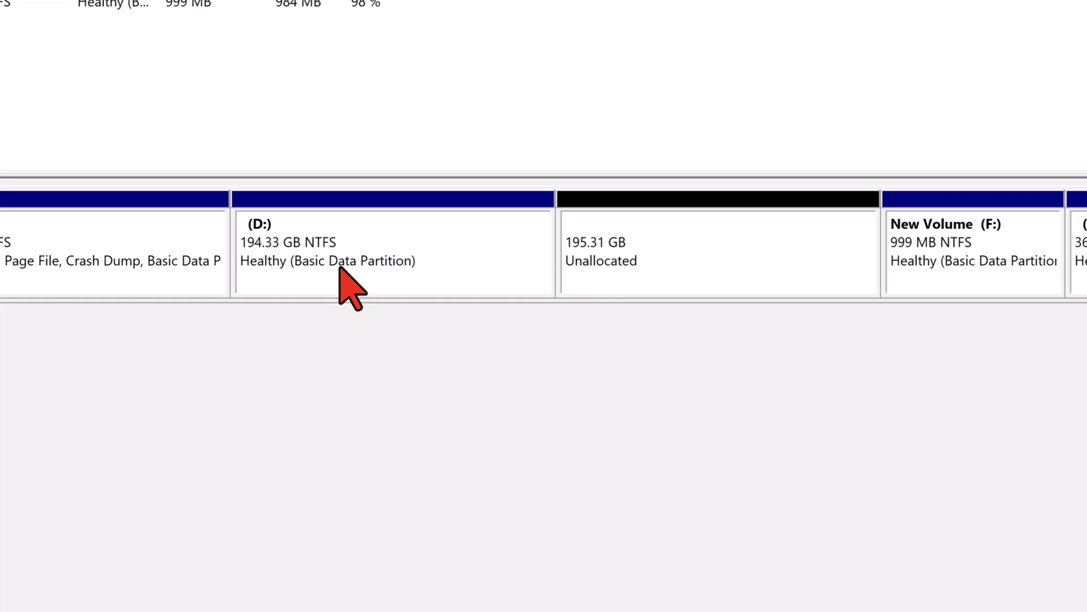
left_click(665, 246)
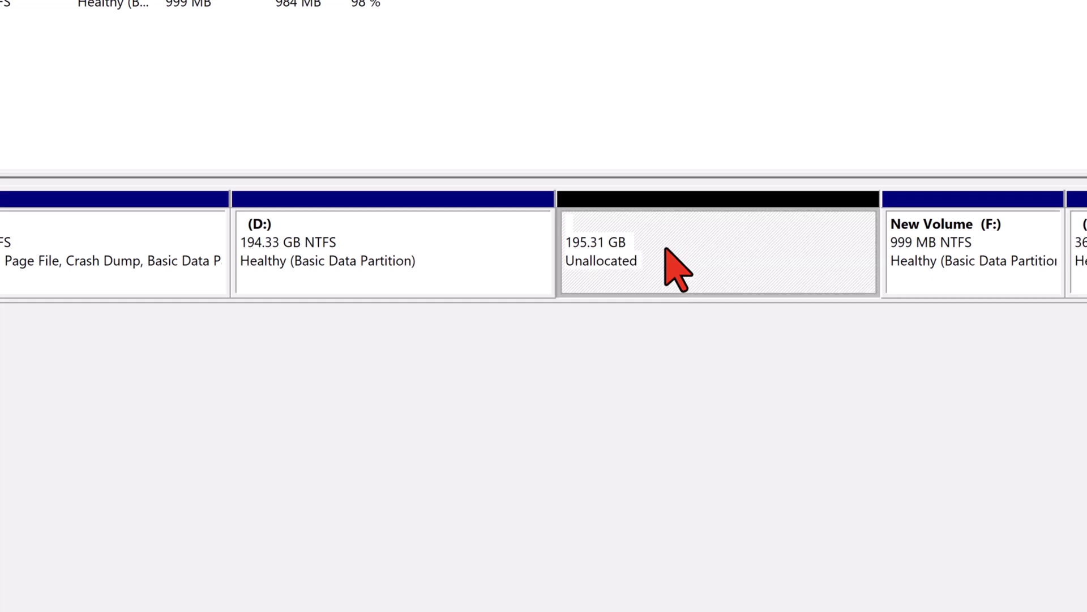
Step: Create a 195.31 GB NTFS quick-formatted New Volume (G:) from the unallocated space, then view This PC
right_click(666, 248)
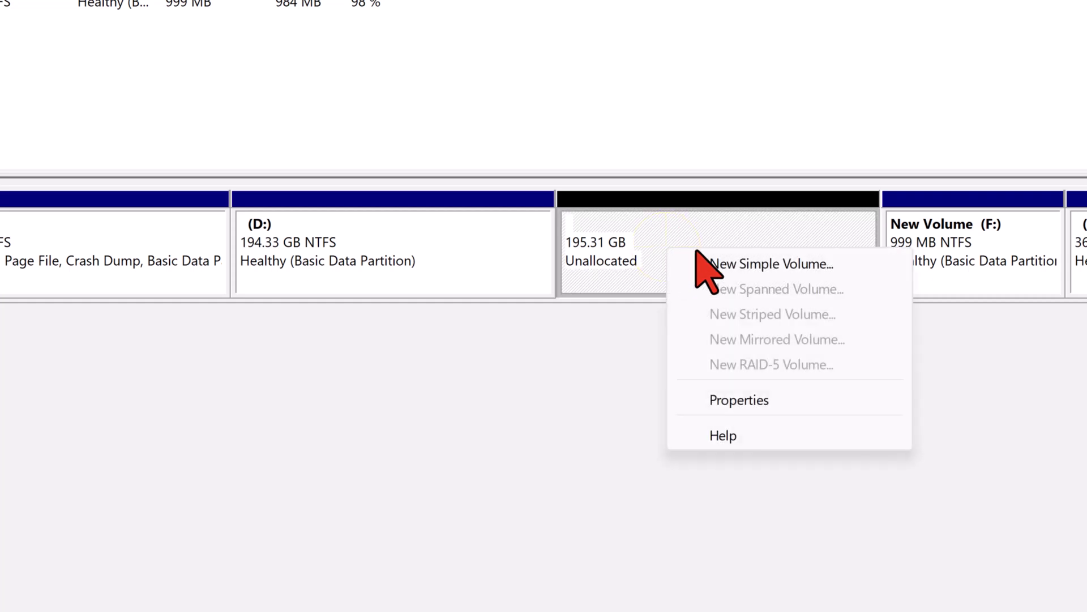
left_click(745, 265)
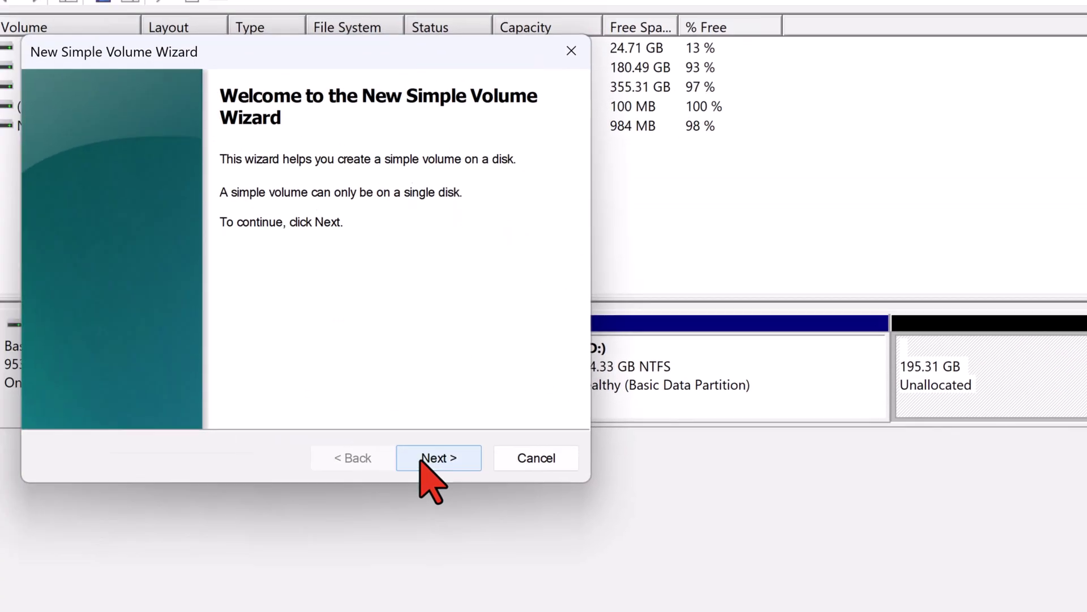
left_click(105, 334)
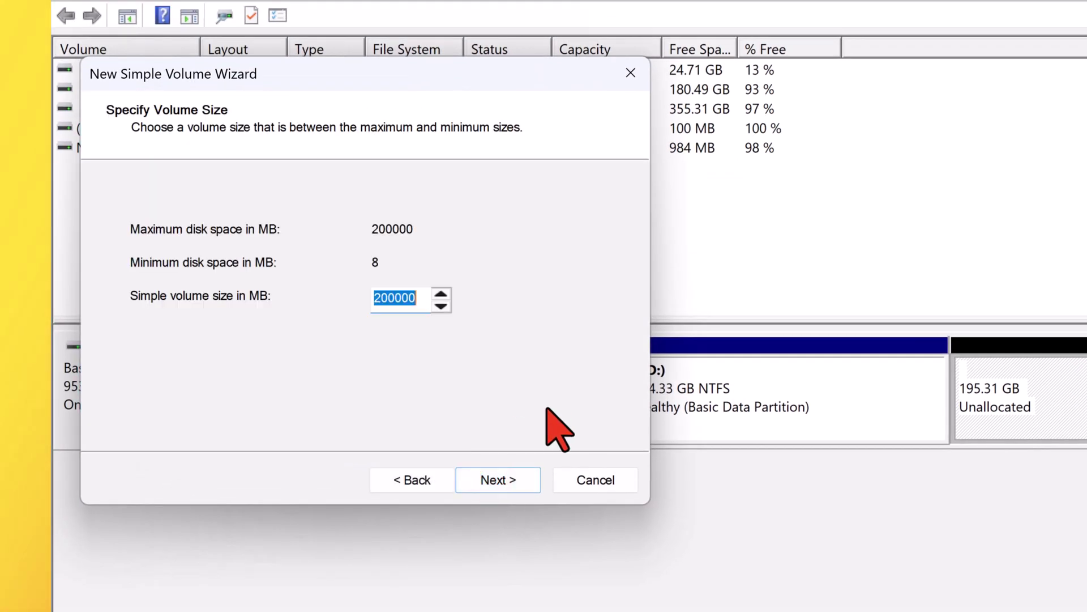
left_click(497, 483)
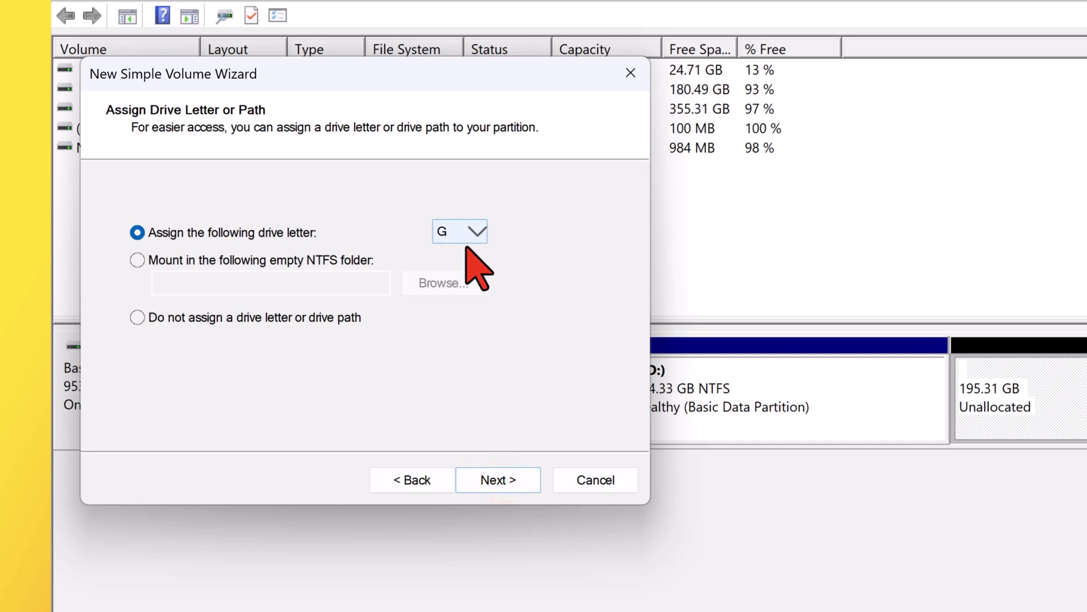
left_click(500, 481)
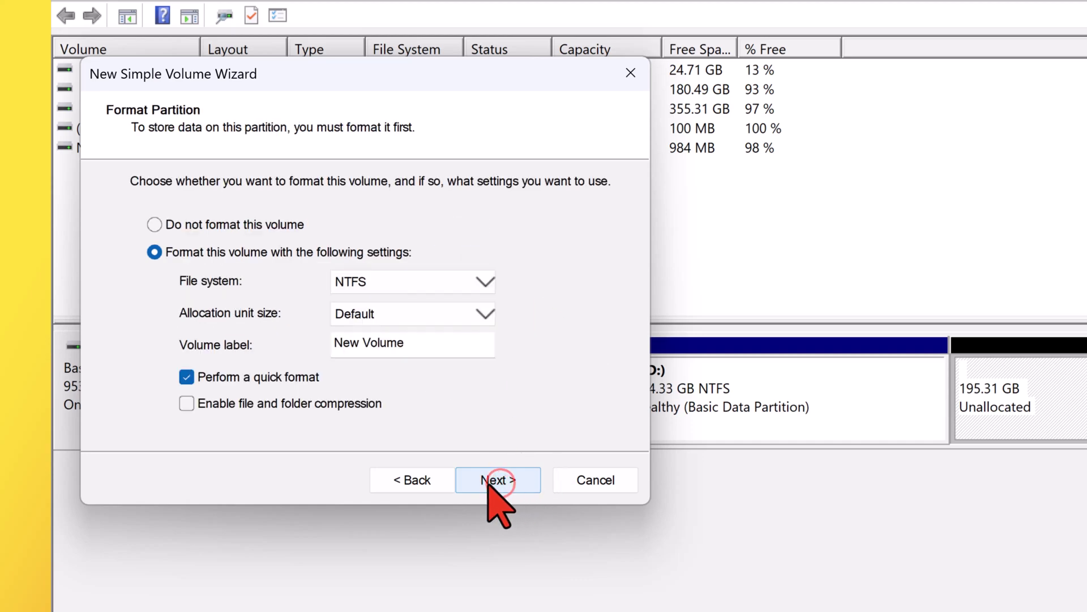
left_click(495, 482)
left_click(491, 480)
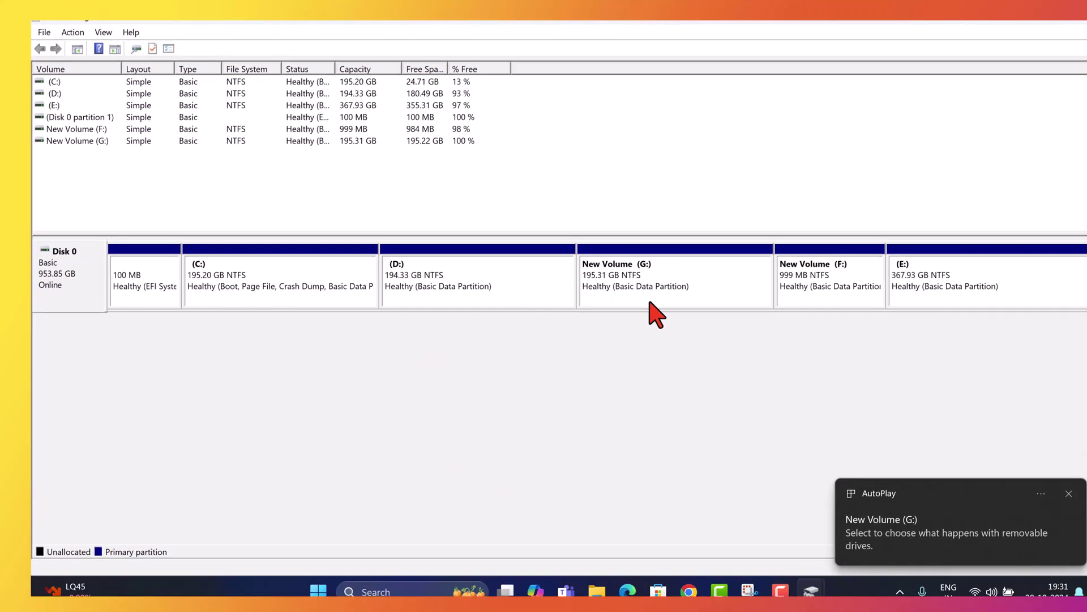
left_click(1012, 26)
left_click(602, 572)
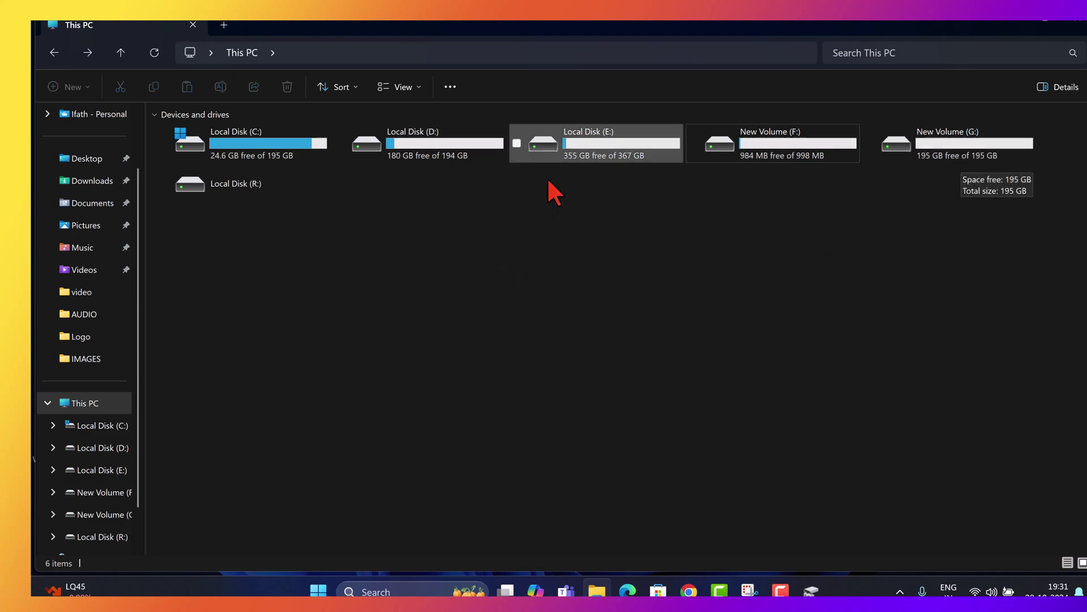
Step: Cut all 17 items from Local Disk (D:)
double_click(439, 152)
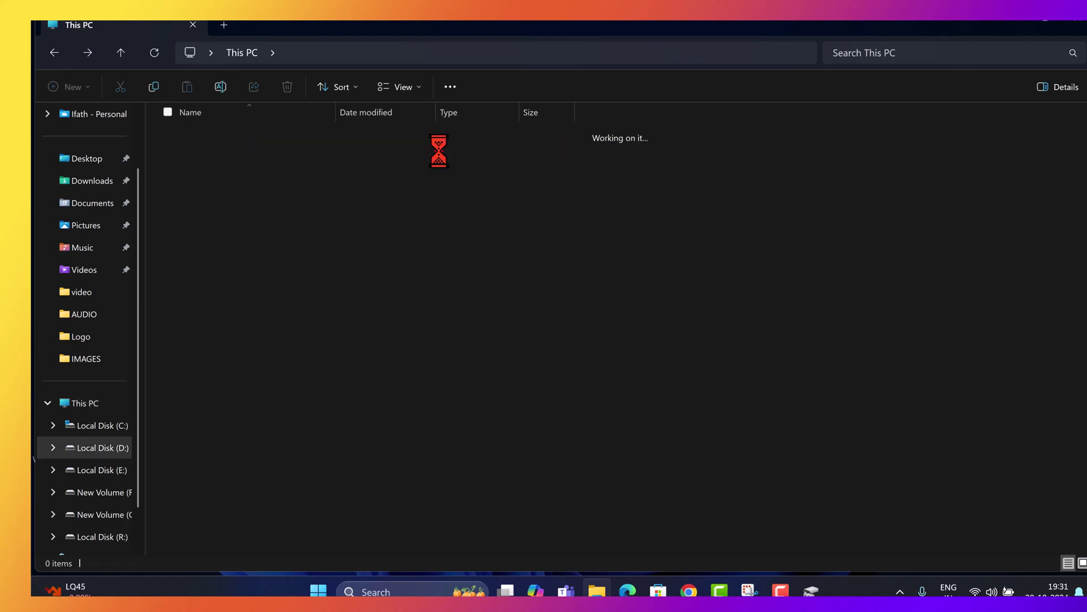
left_click(165, 117)
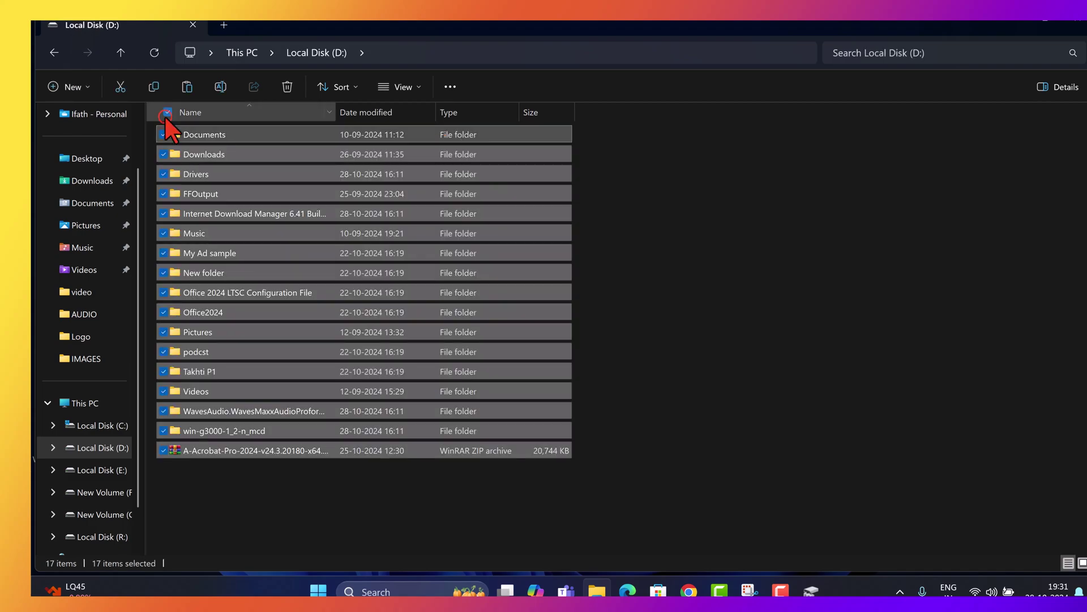
left_click(120, 90)
left_click(55, 58)
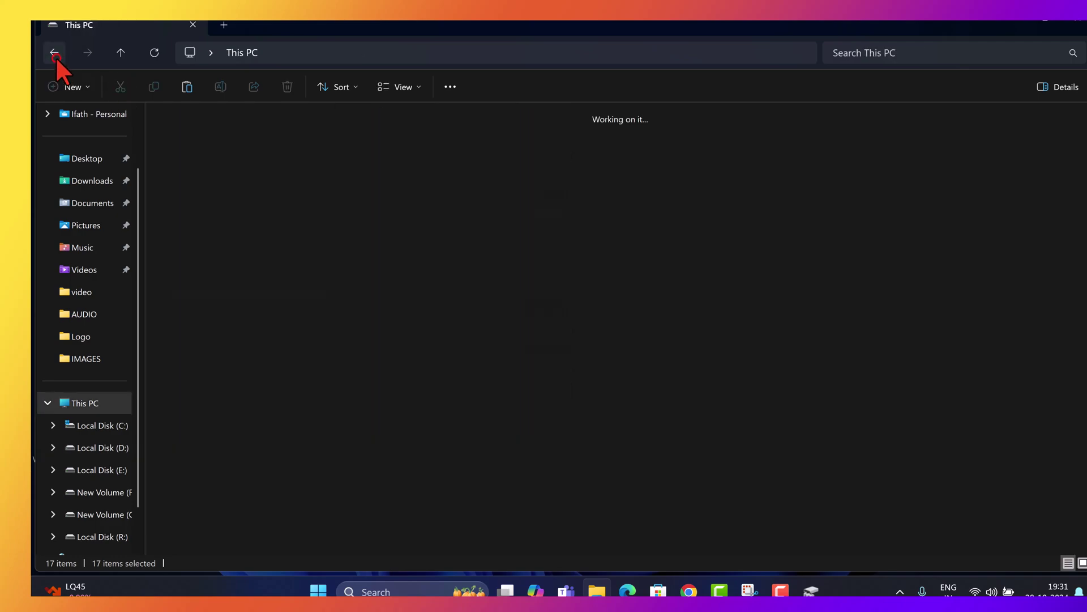
Step: Paste the cut items into New Volume (G:), leaving 181.47 GB free there
left_click(942, 151)
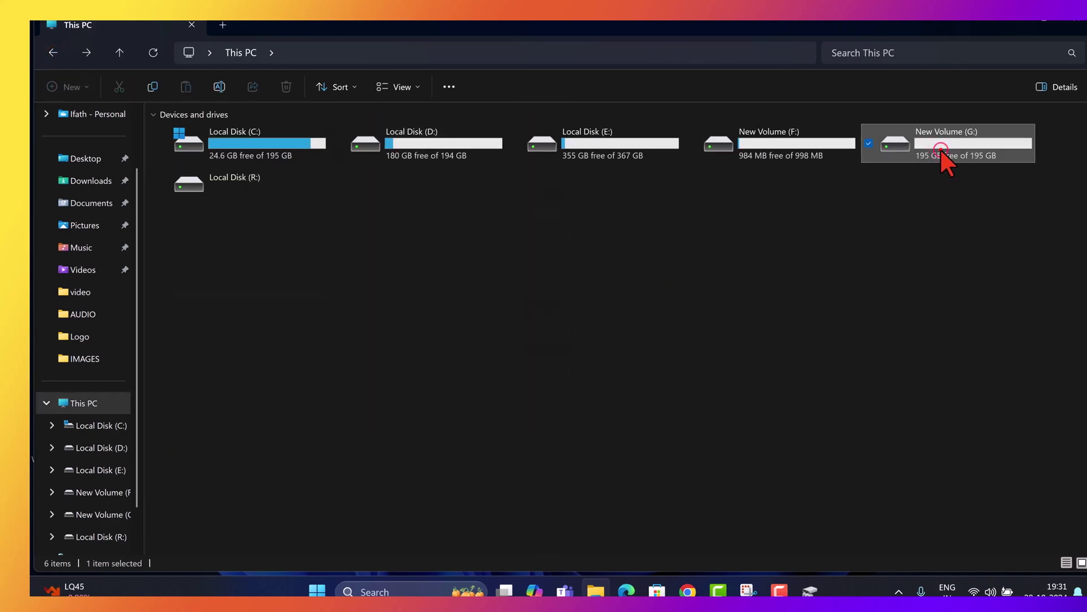
double_click(941, 151)
left_click(186, 87)
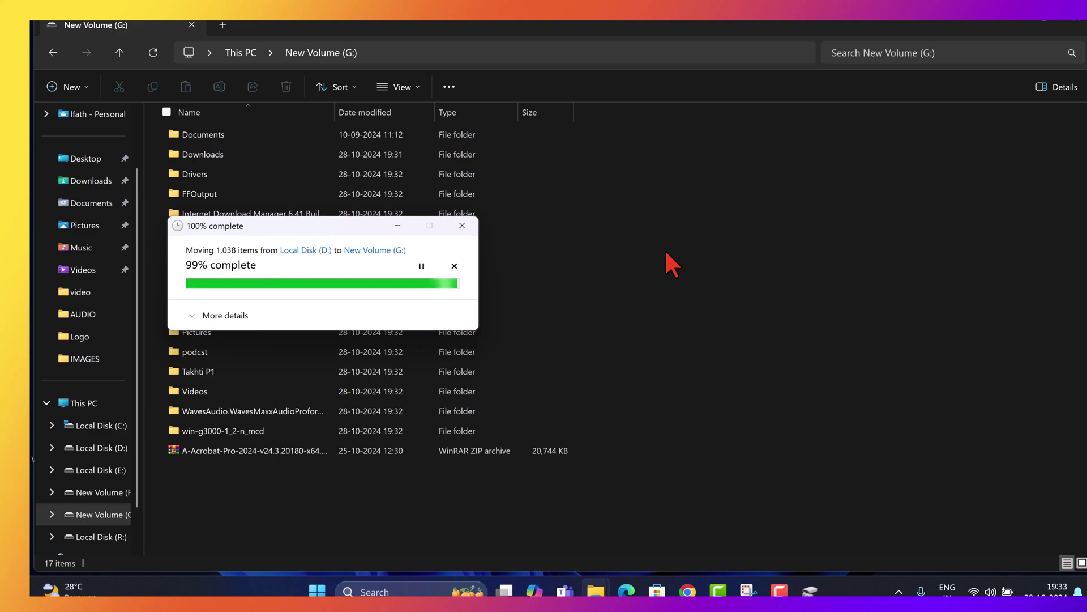
left_click(663, 209)
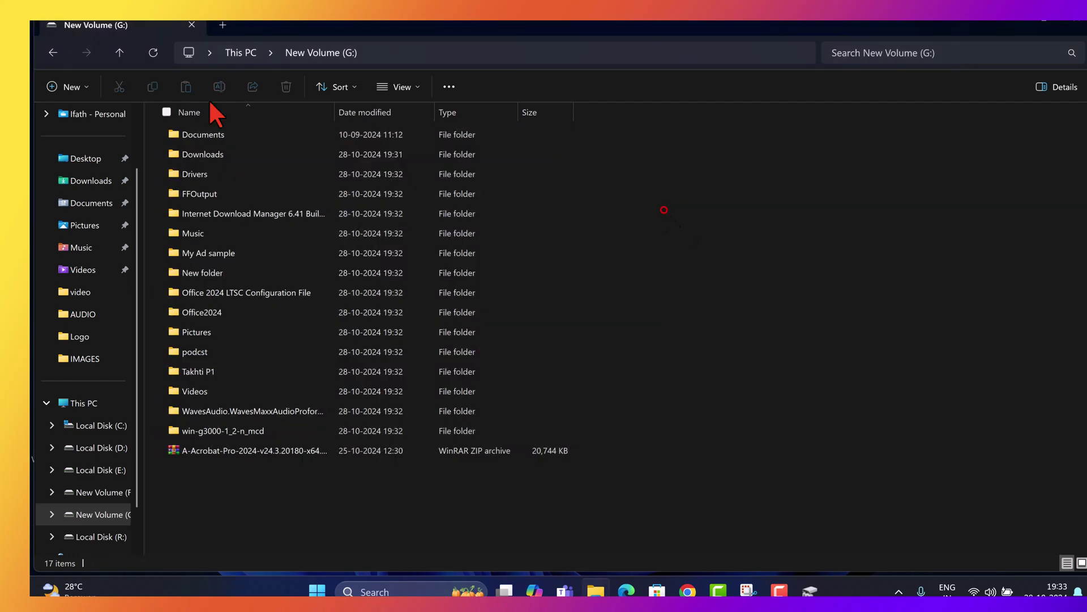
left_click(53, 52)
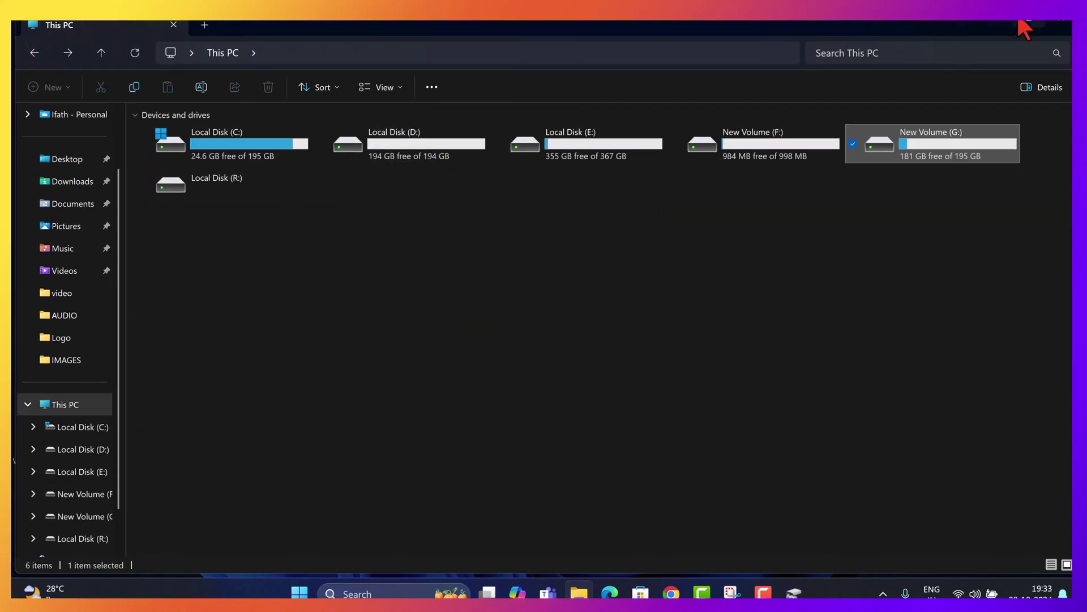
left_click(1028, 22)
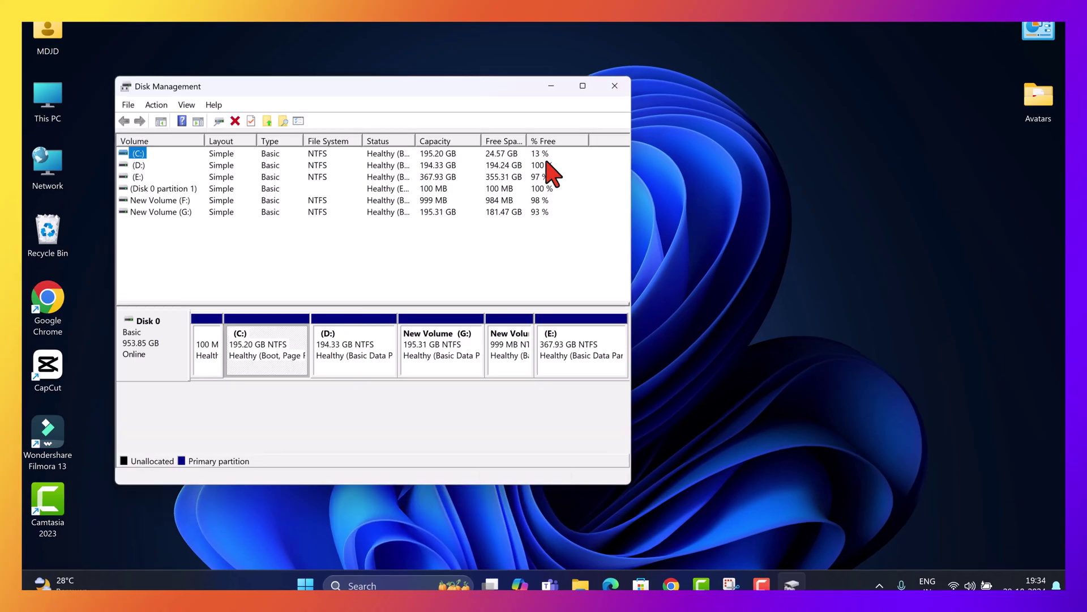
Step: Delete the old D: volume, leaving 194.34 GB unallocated between C: and G:
left_click(585, 84)
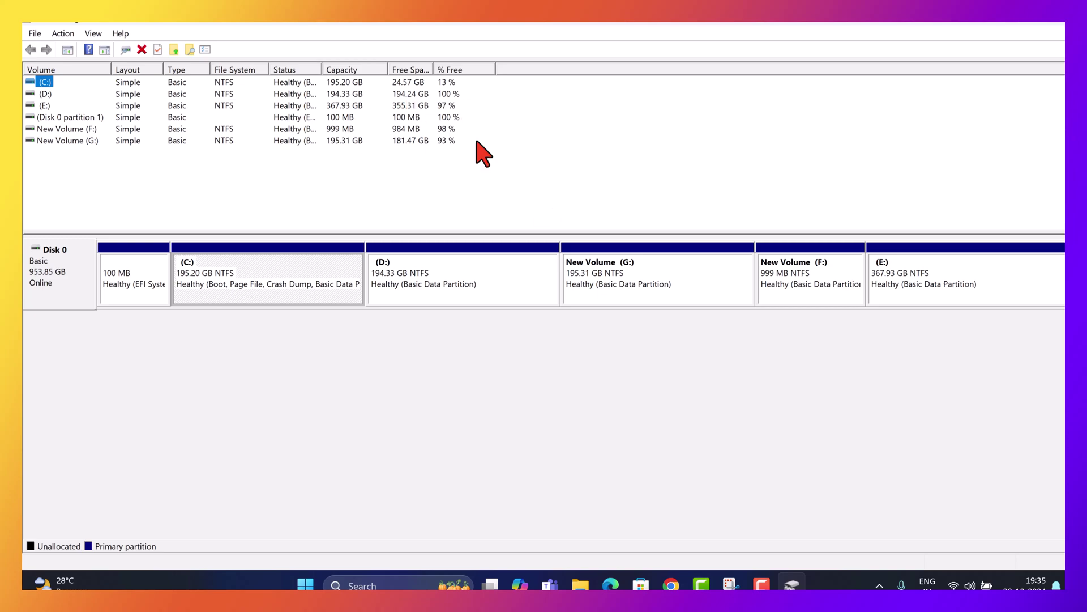
left_click(419, 277)
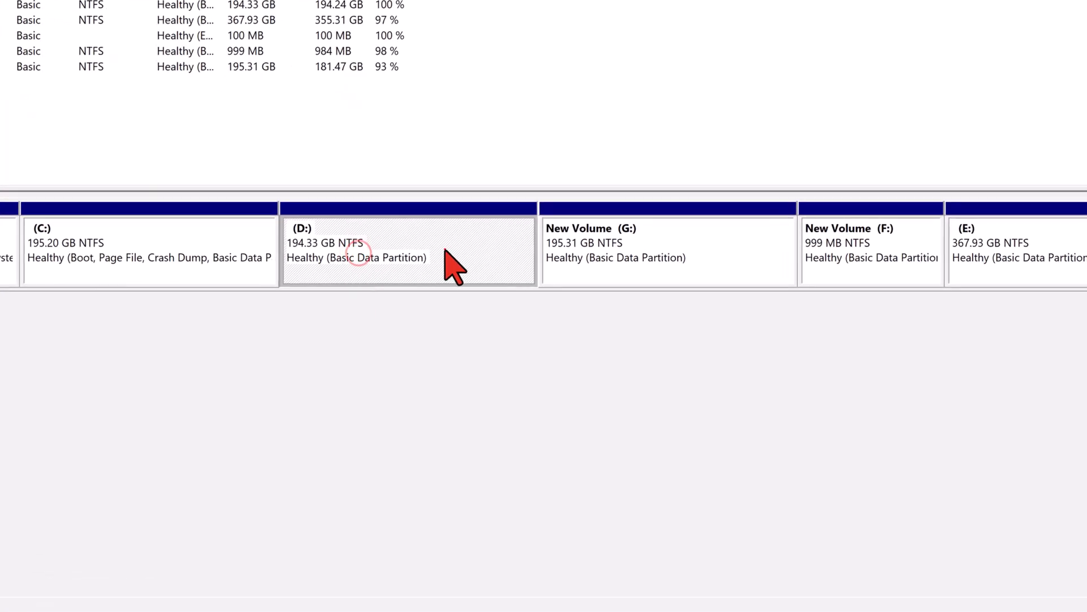
left_click(450, 252)
right_click(433, 272)
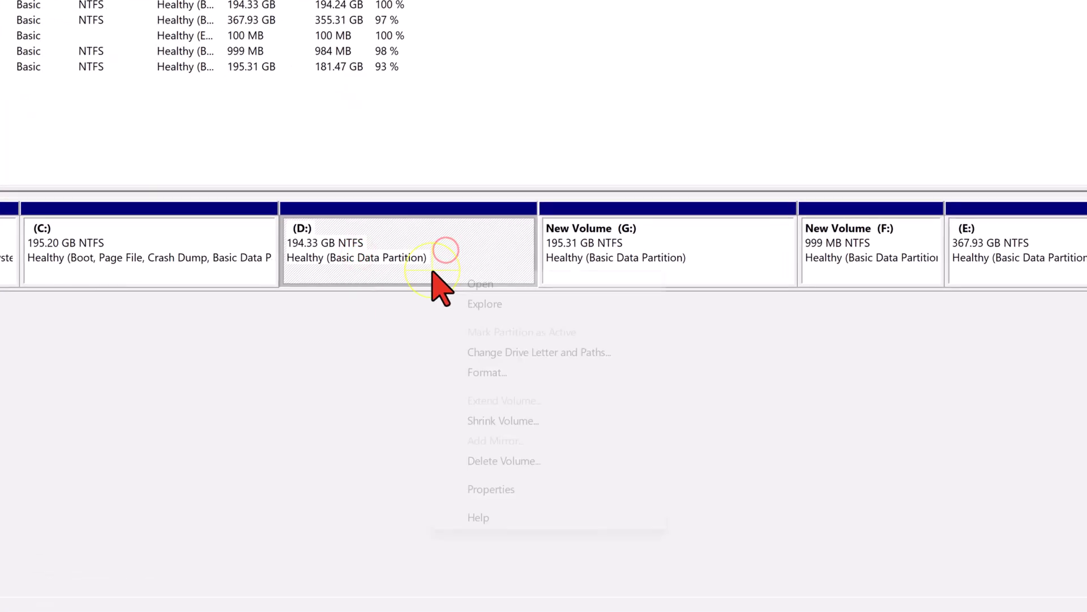
left_click(535, 460)
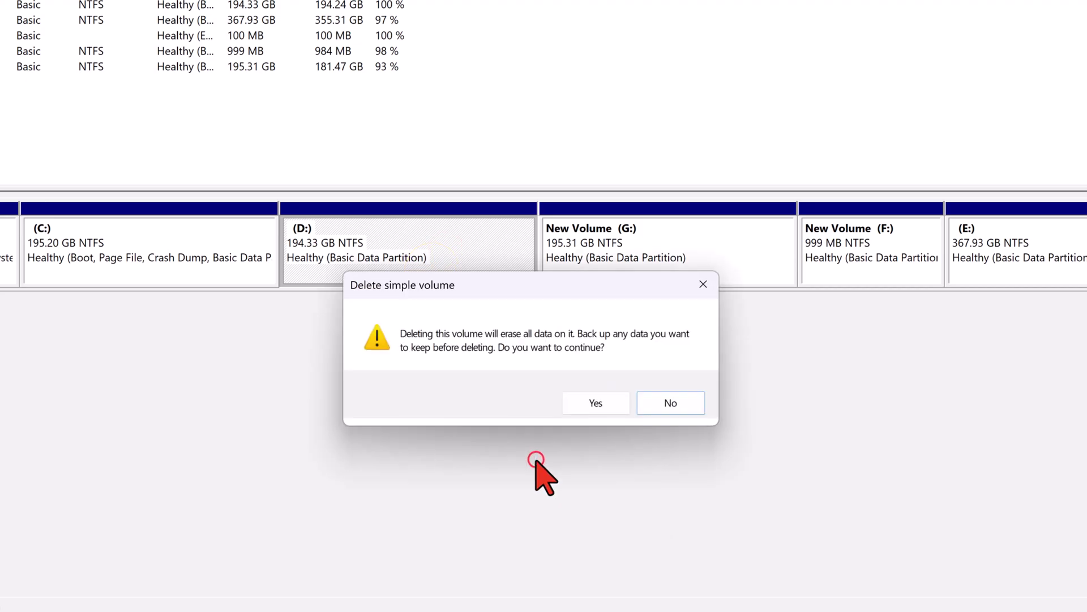
left_click(595, 405)
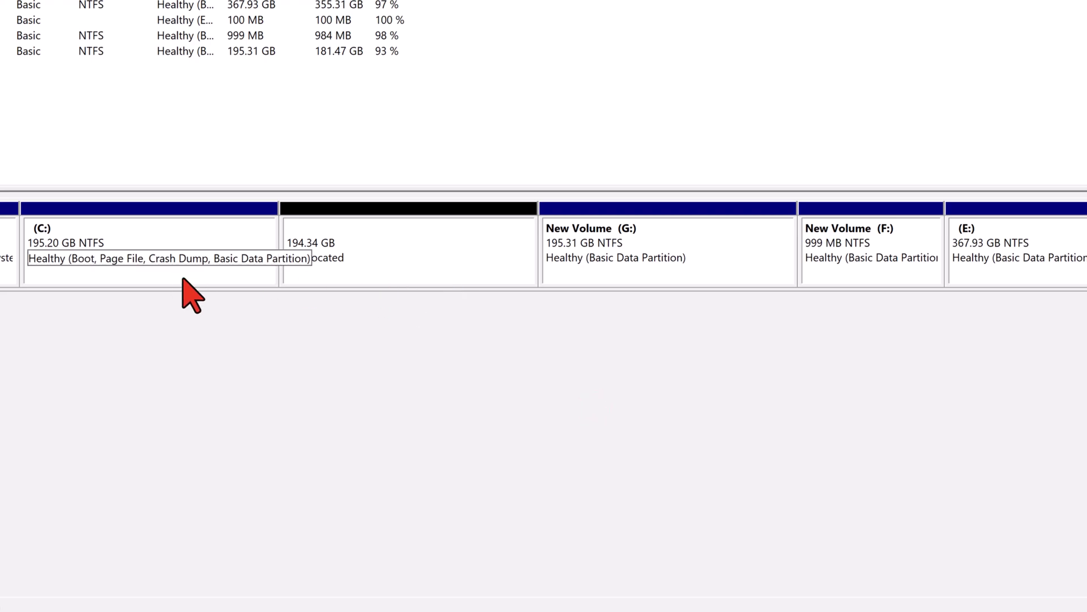
Step: Extend C: with all 198999 MB of unallocated space, growing it to 389.53 GB
right_click(180, 238)
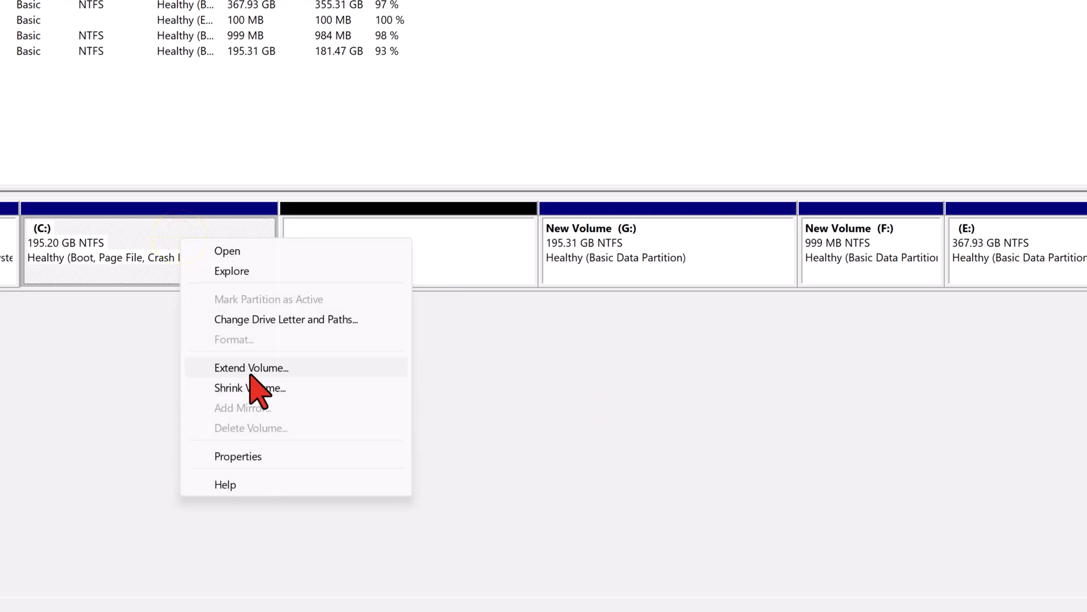
left_click(251, 368)
left_click(175, 330)
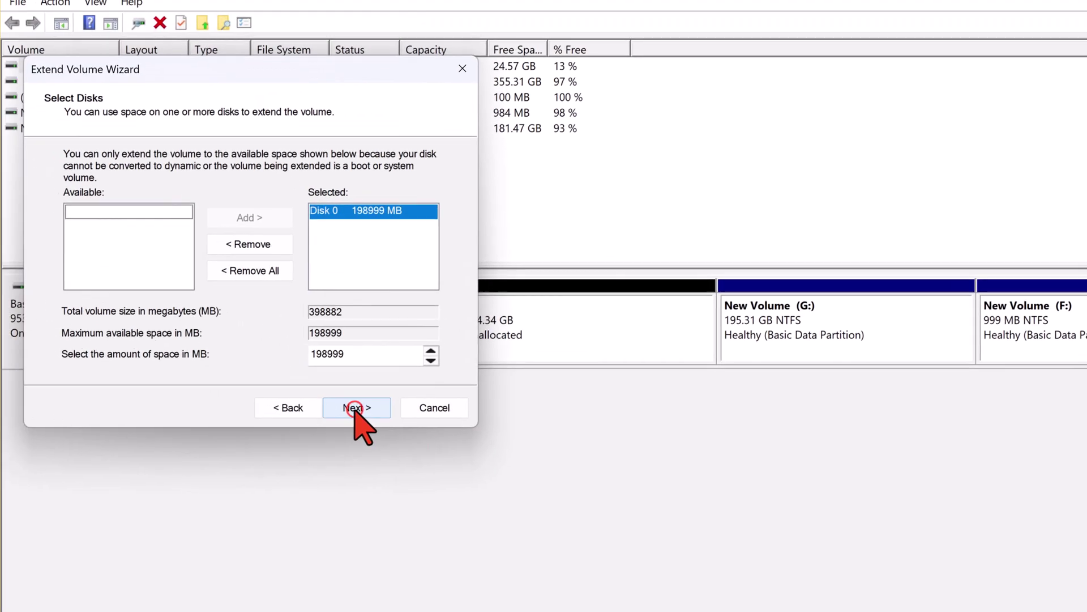
left_click(363, 412)
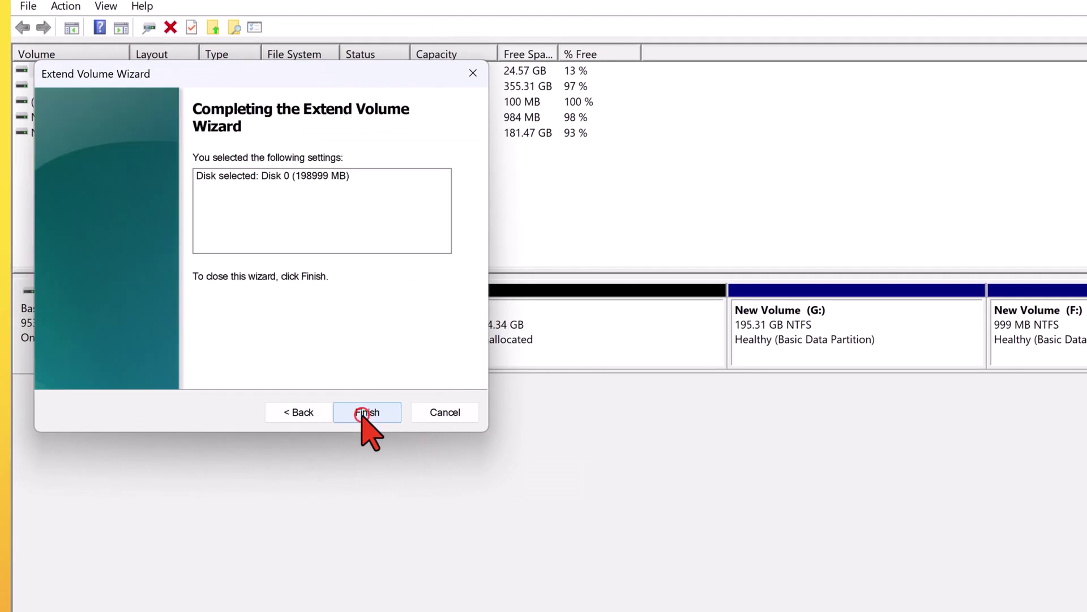
left_click(363, 413)
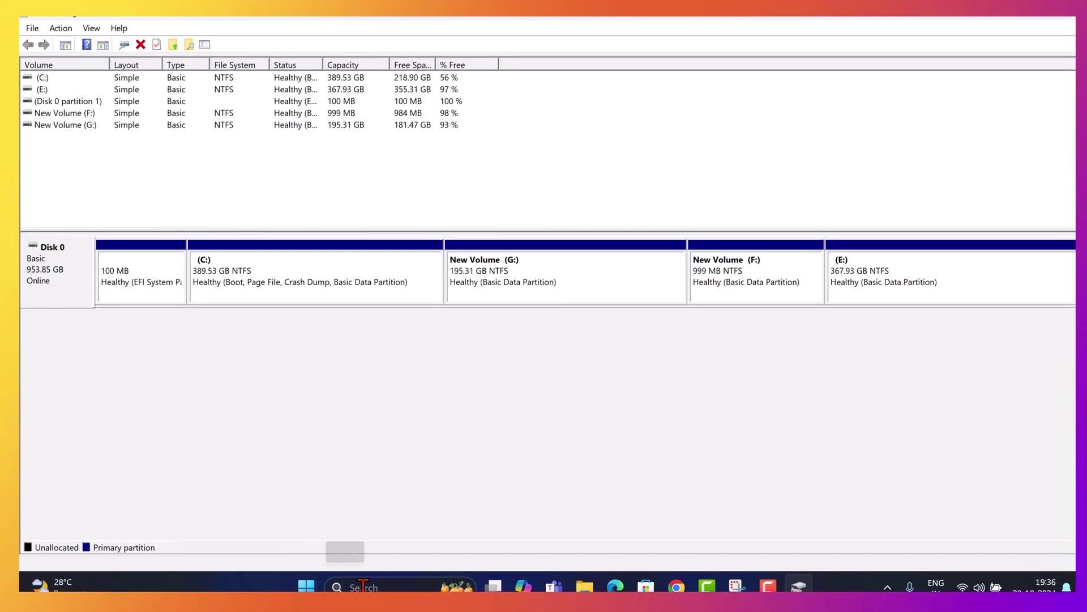
Step: Launch Command Prompt as administrator and start DiskPart
left_click(362, 585)
type("cmd")
left_click(657, 281)
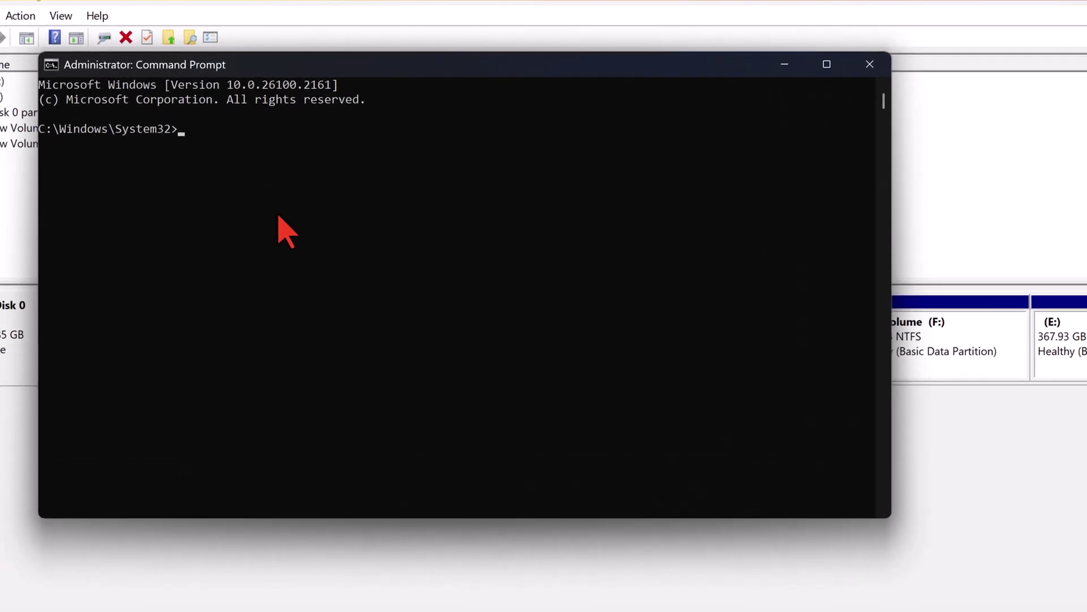
type("diskpart")
key("Return")
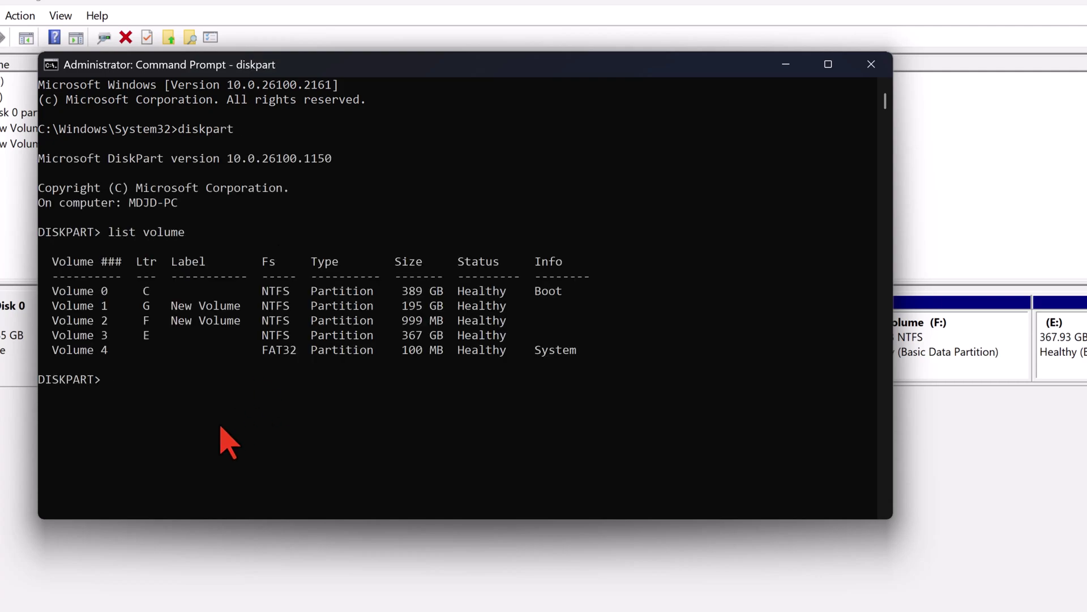
Step: Remove drive letter F from volume 2 (999 MB), exit DiskPart, and minimize the console
left_click_drag(752, 68, 848, 95)
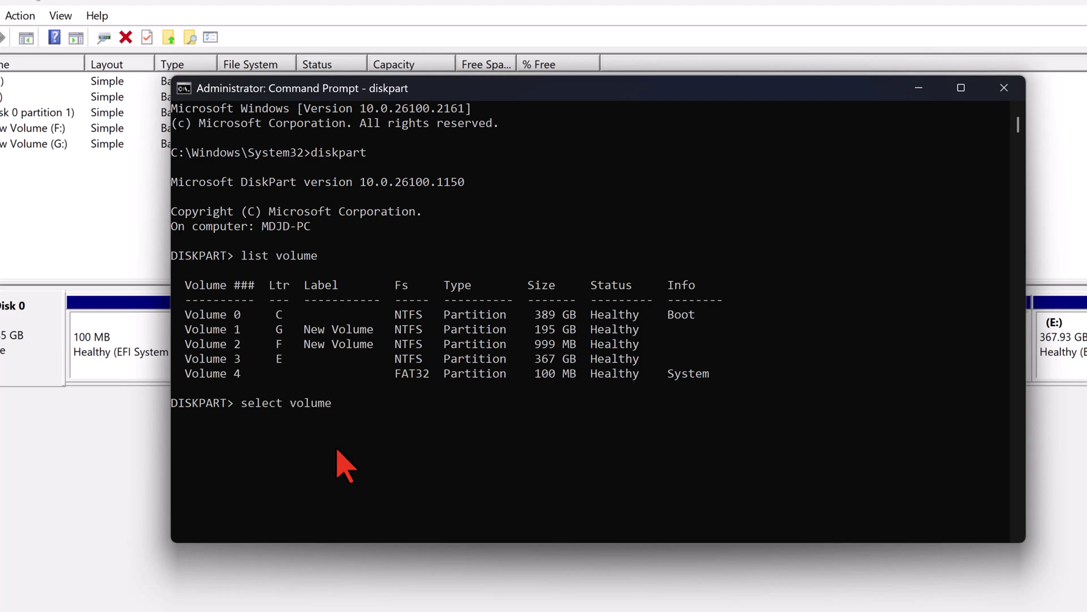
type("2")
key("Return")
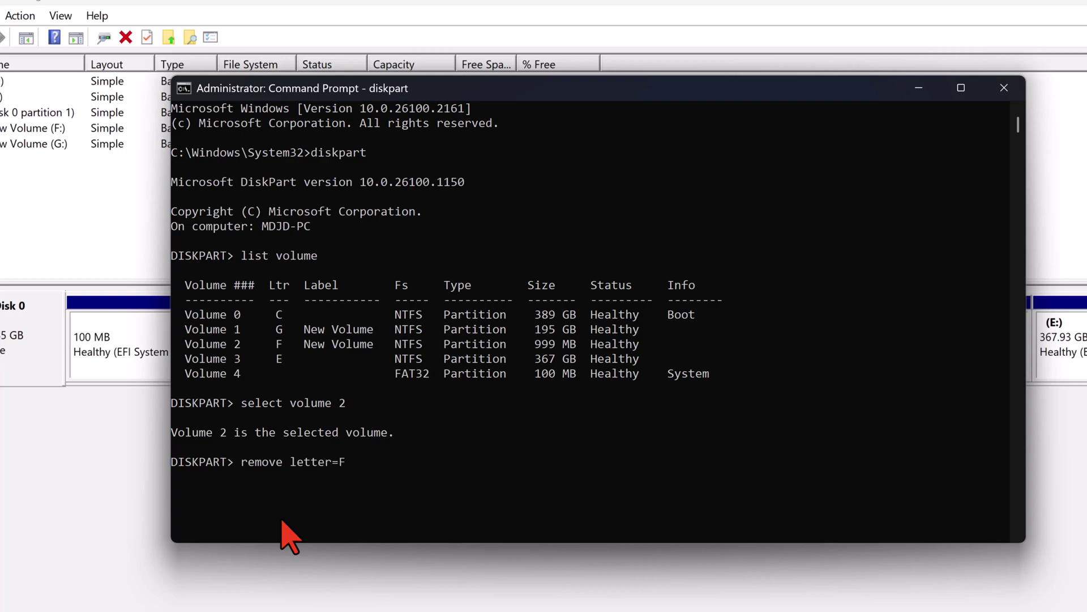
key("Return")
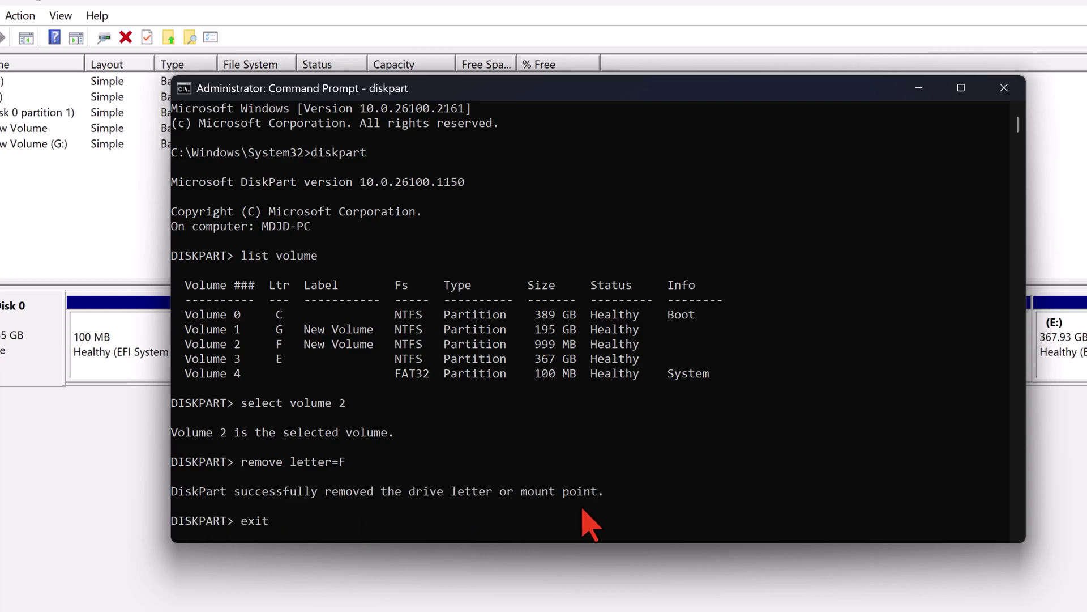
key("Return")
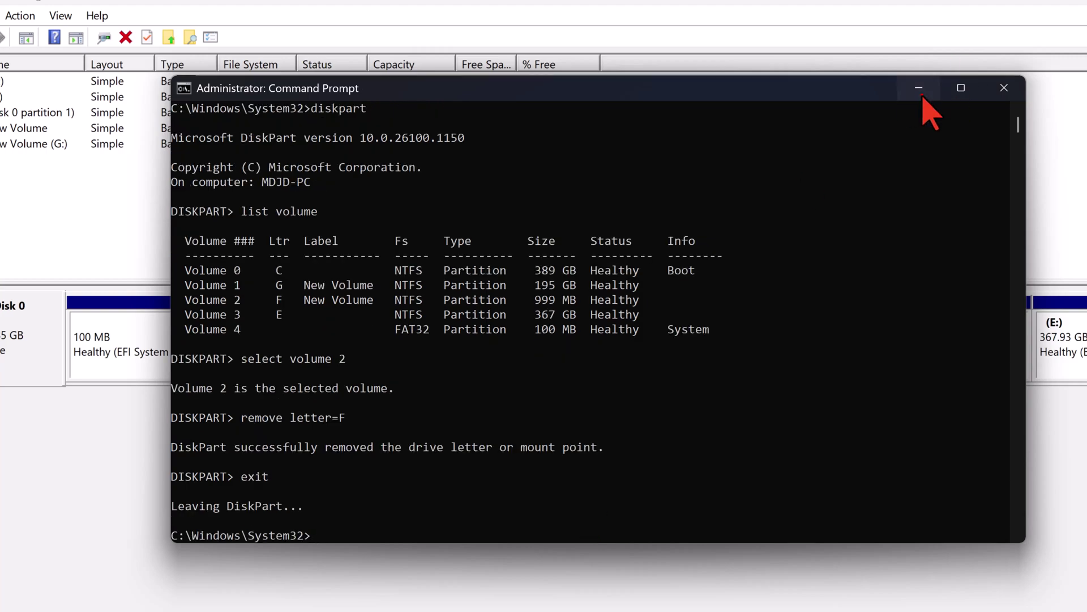
left_click(921, 92)
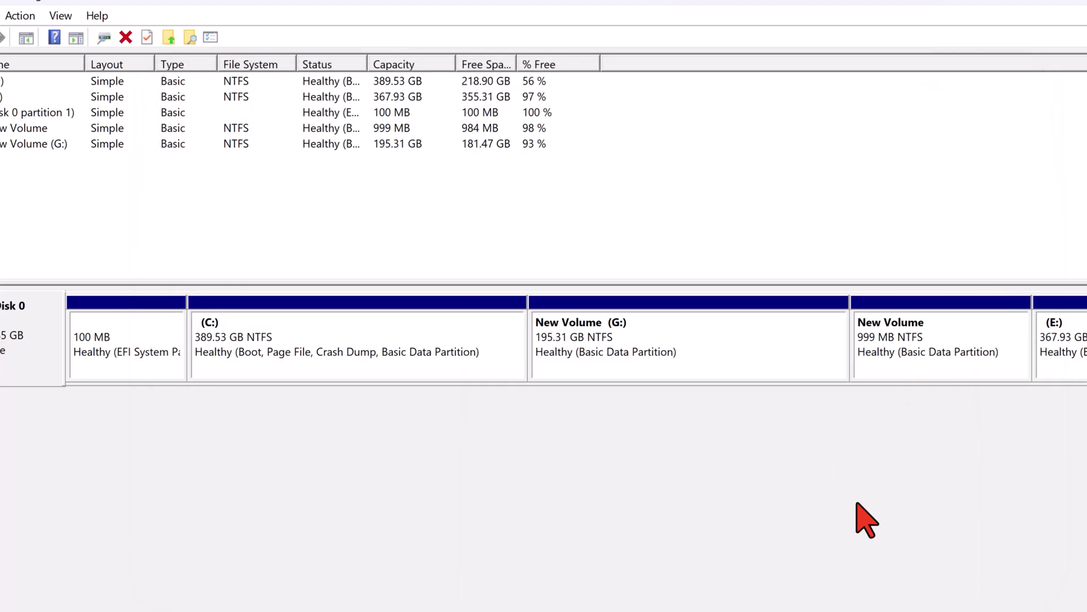
Step: Reletter the 195.31 GB New Volume from G: to D:, accepting the warning
left_click(889, 405)
right_click(629, 352)
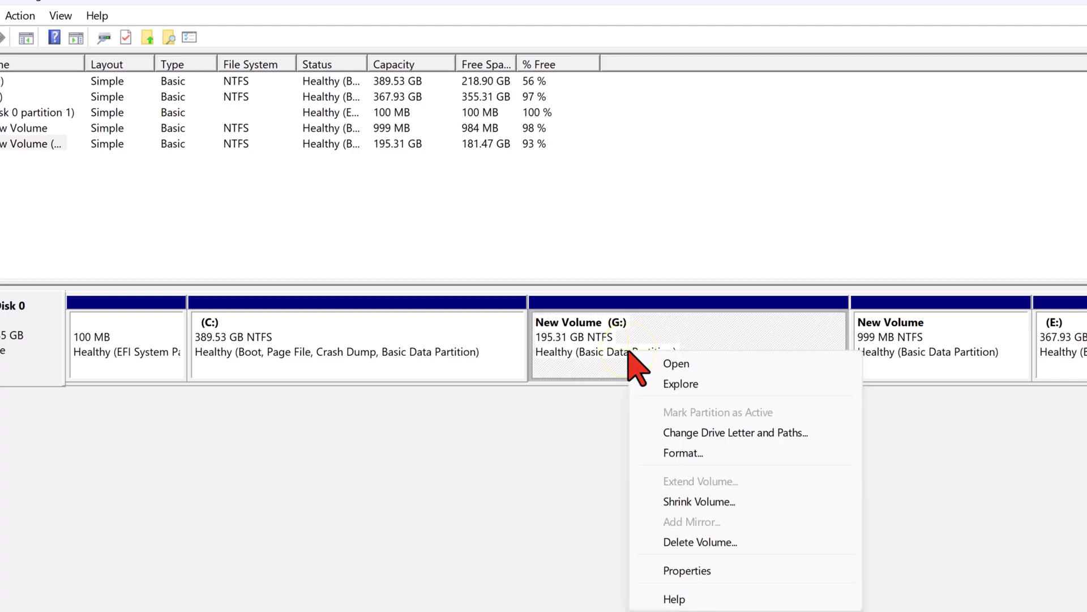
left_click(747, 433)
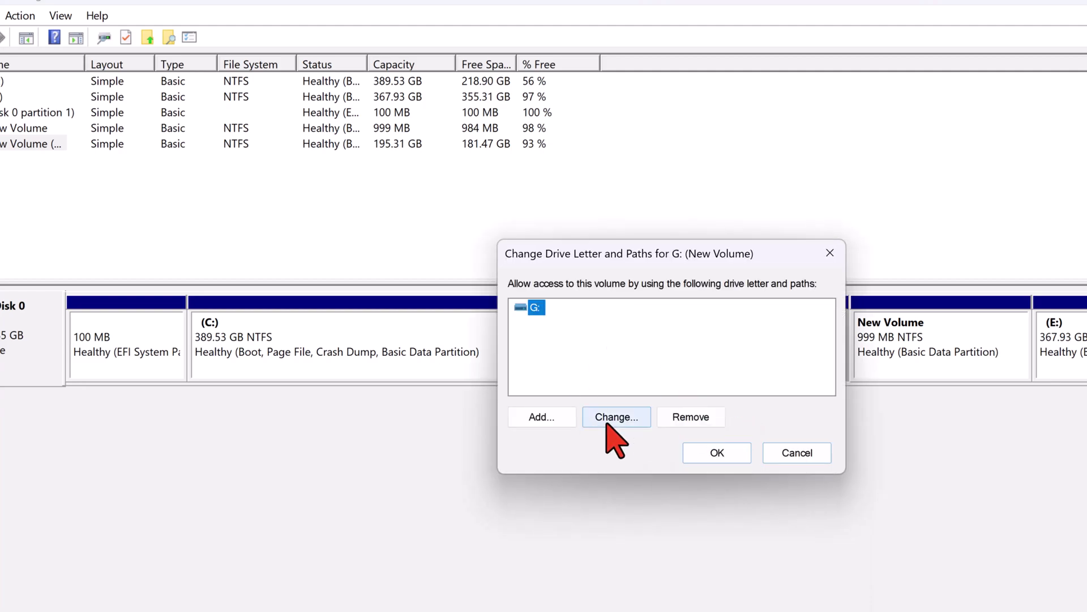
left_click(607, 429)
left_click(826, 336)
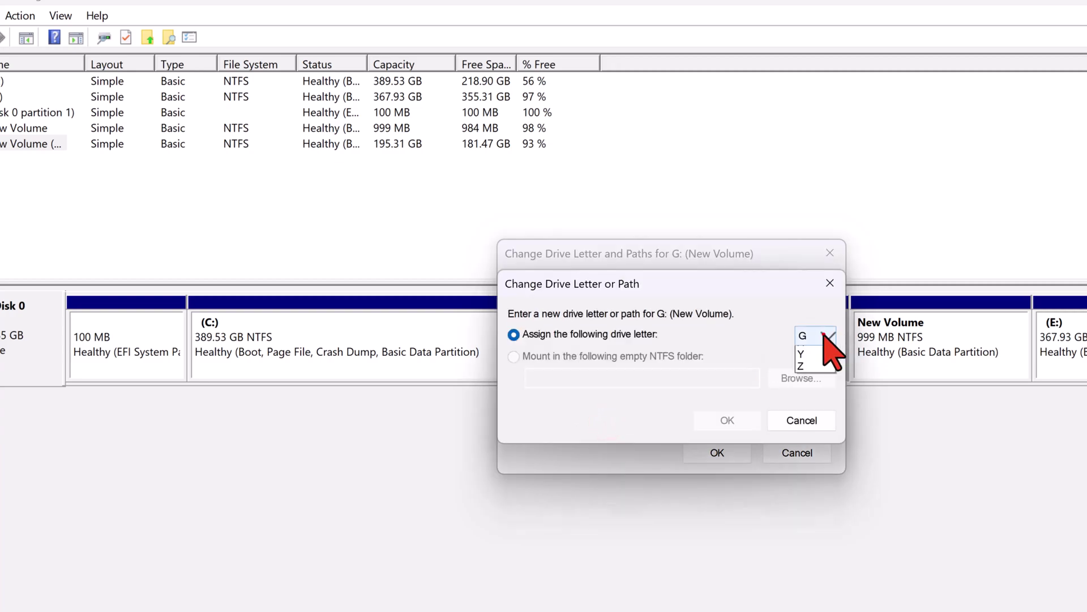
left_click(814, 375)
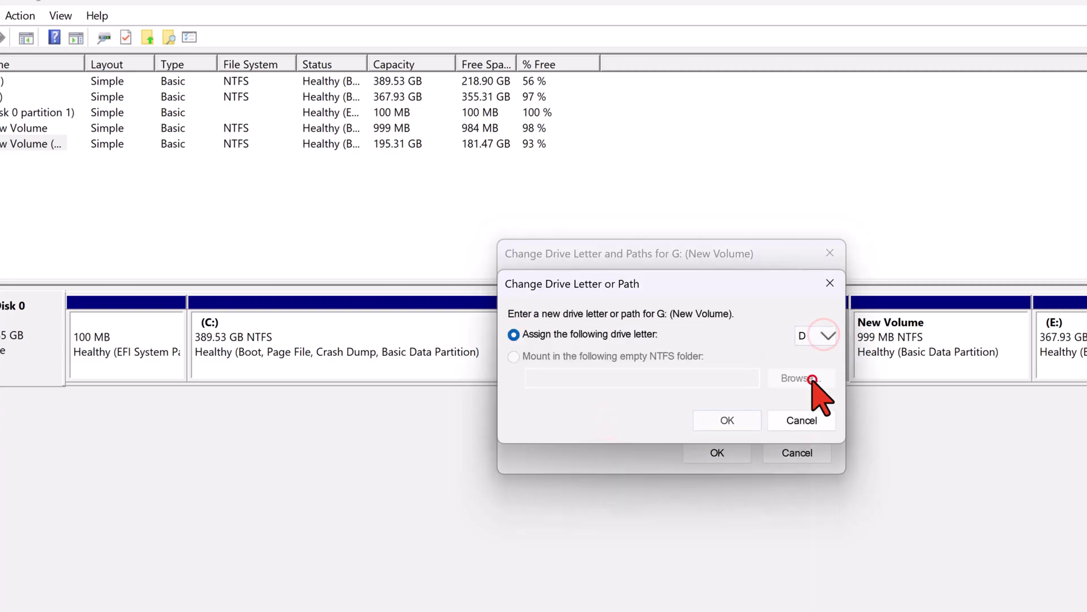
left_click(728, 421)
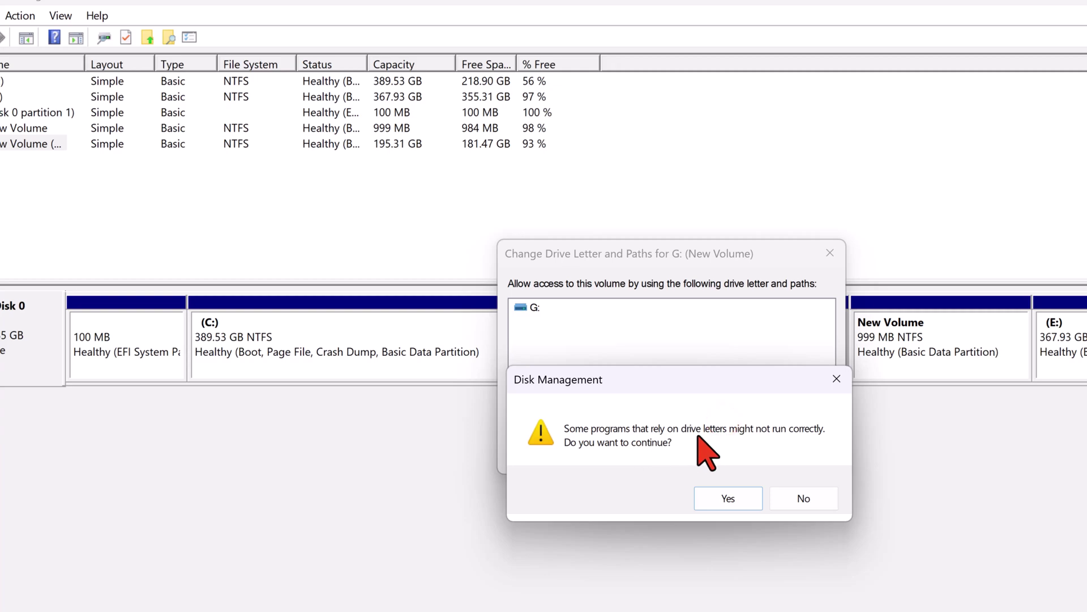
left_click(728, 500)
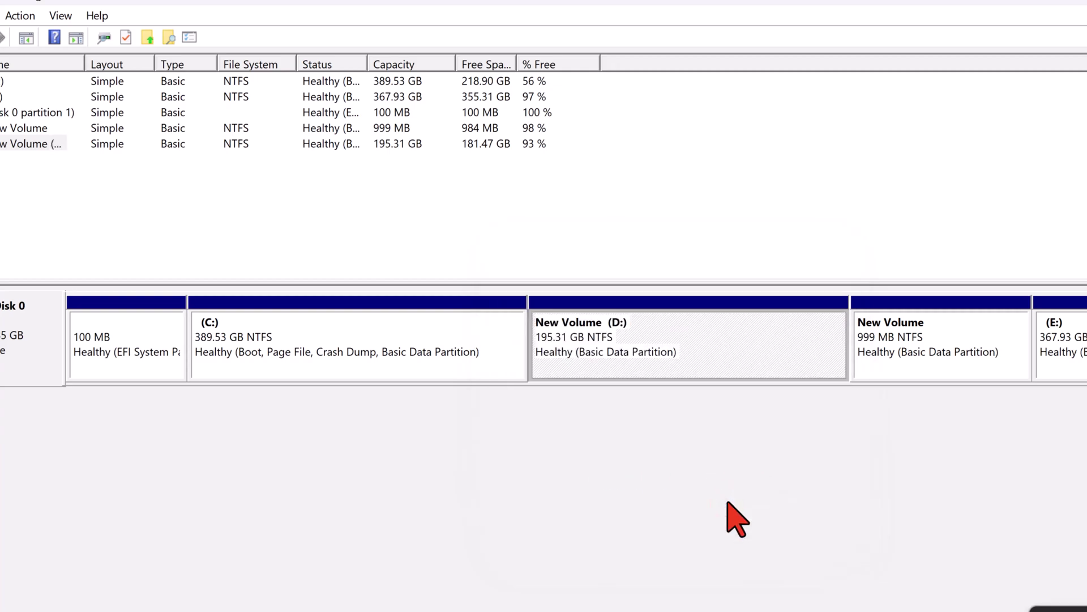
left_click(645, 428)
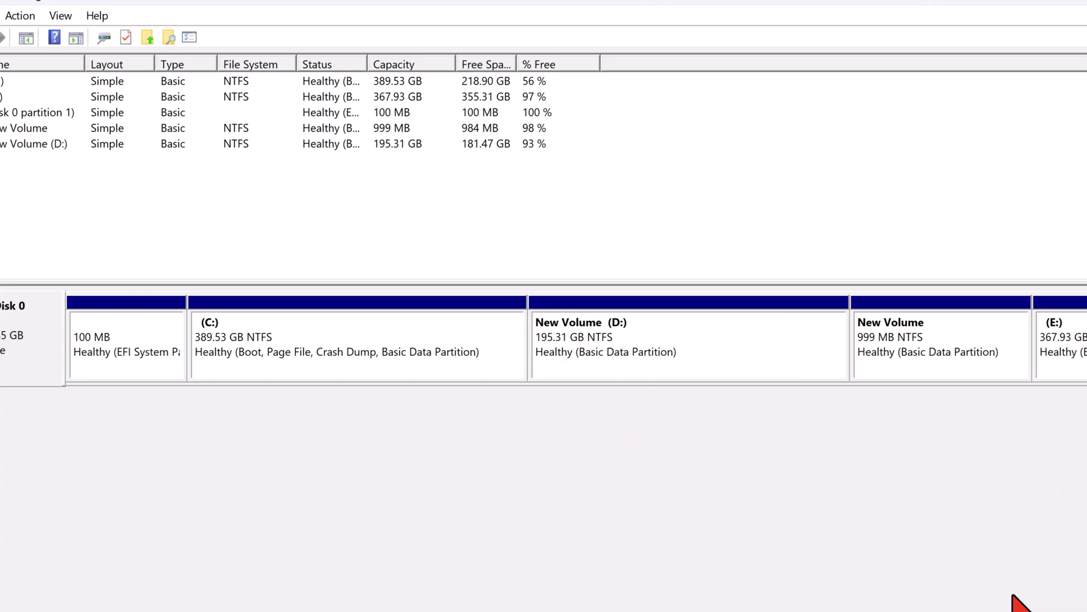
mouse_move(896, 610)
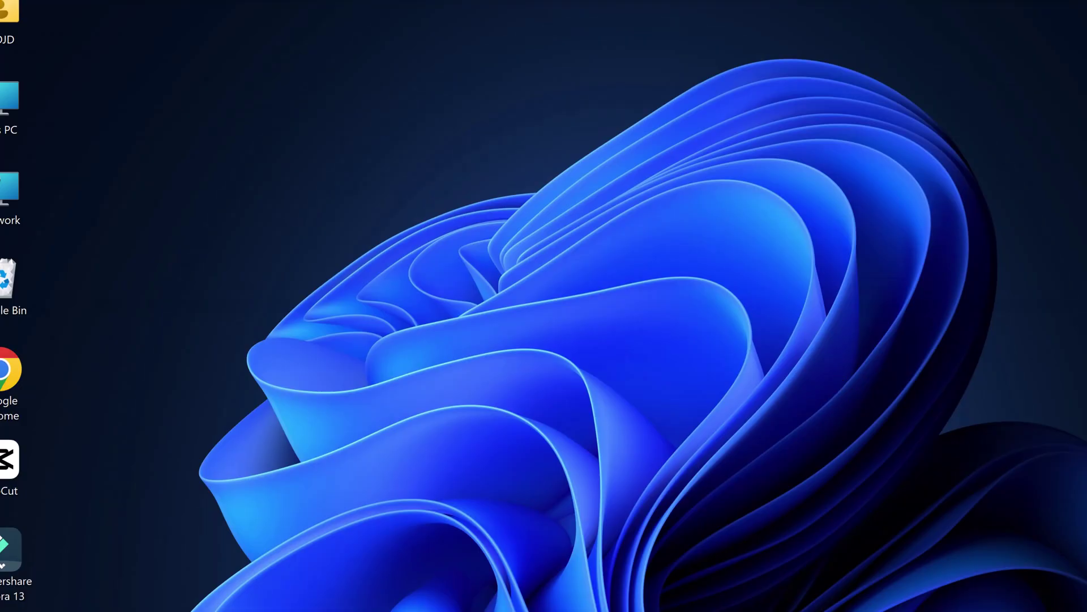
key("super+e")
left_click(130, 42)
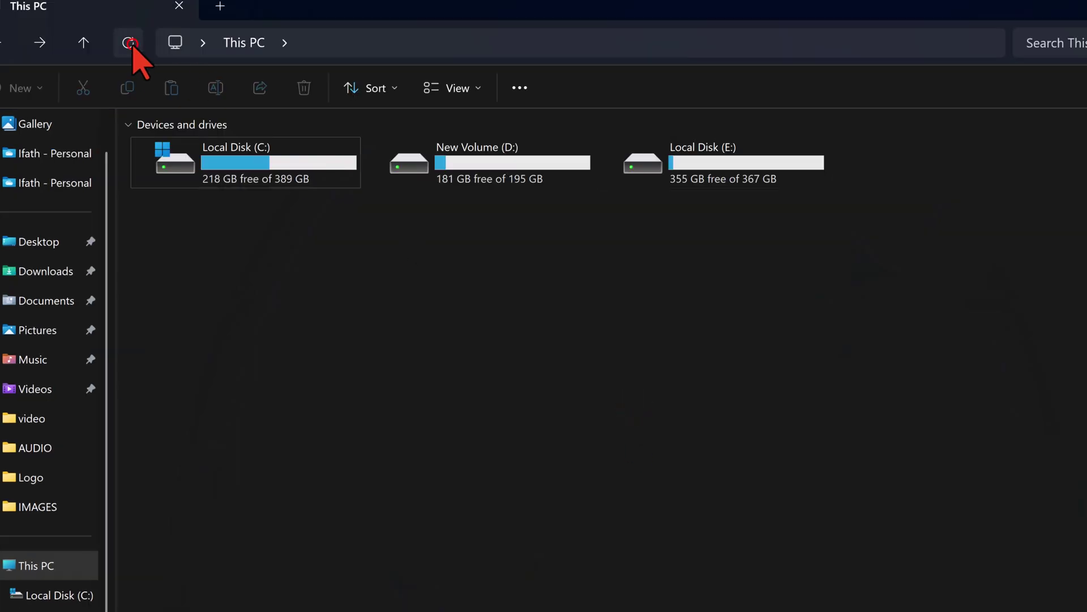